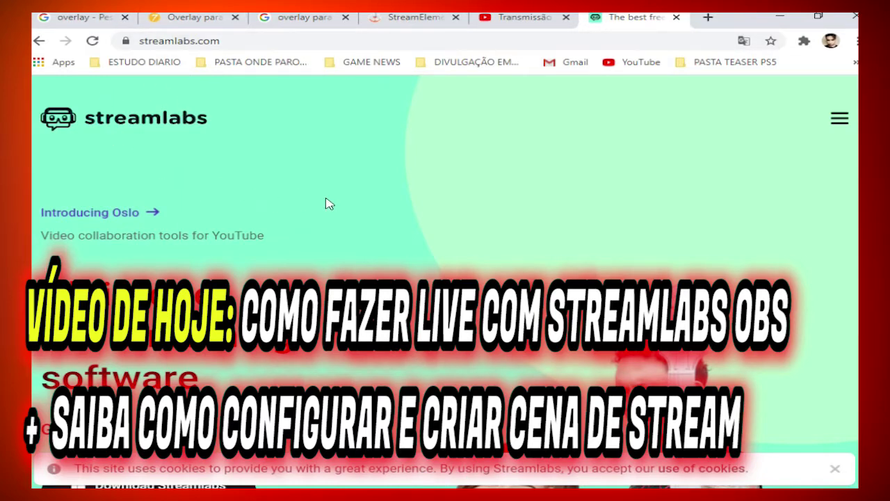
Look over the Streamlabs home page and its Windows download offer
scroll(464, 192, down, 2)
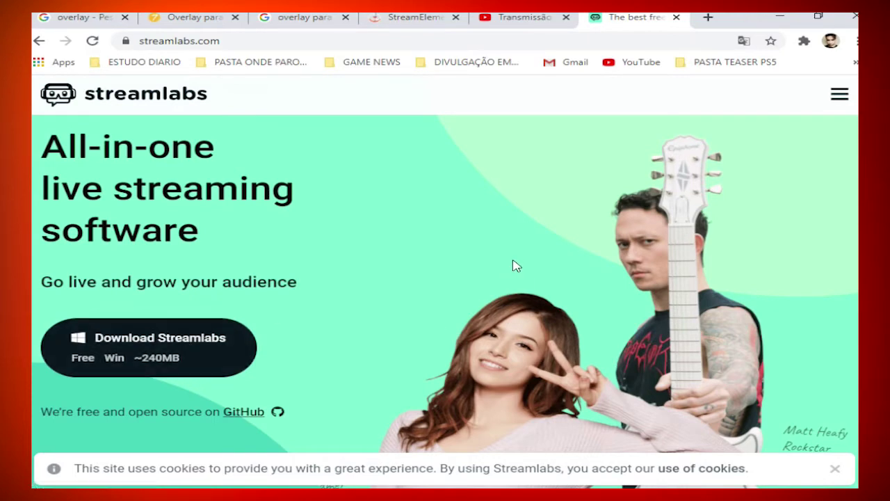
scroll(515, 267, up, 1)
scroll(487, 265, down, 3)
scroll(257, 278, up, 4)
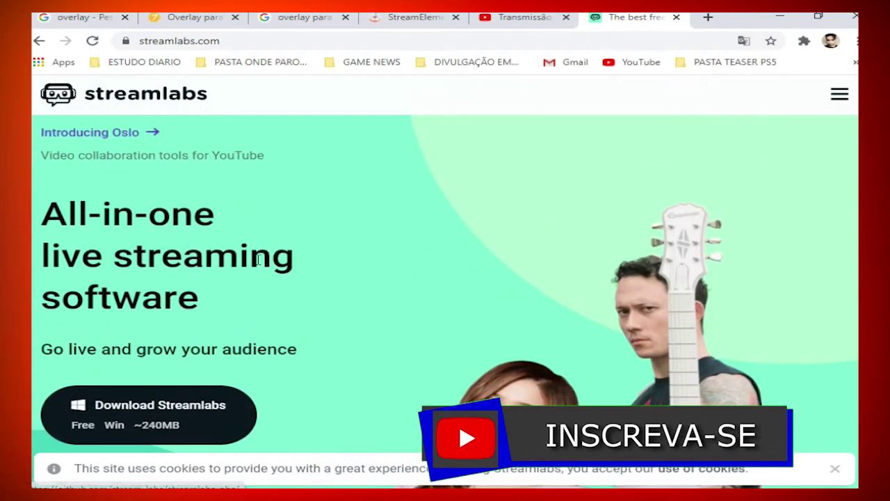
scroll(348, 336, down, 2)
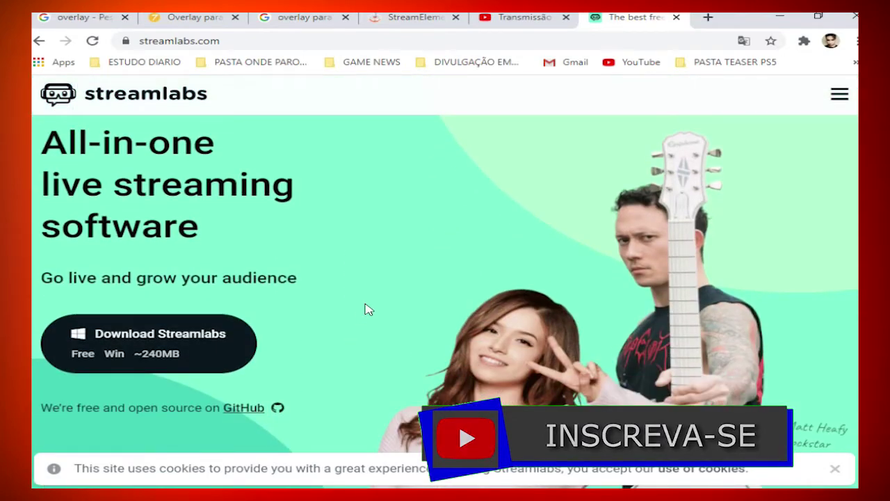
scroll(366, 308, up, 2)
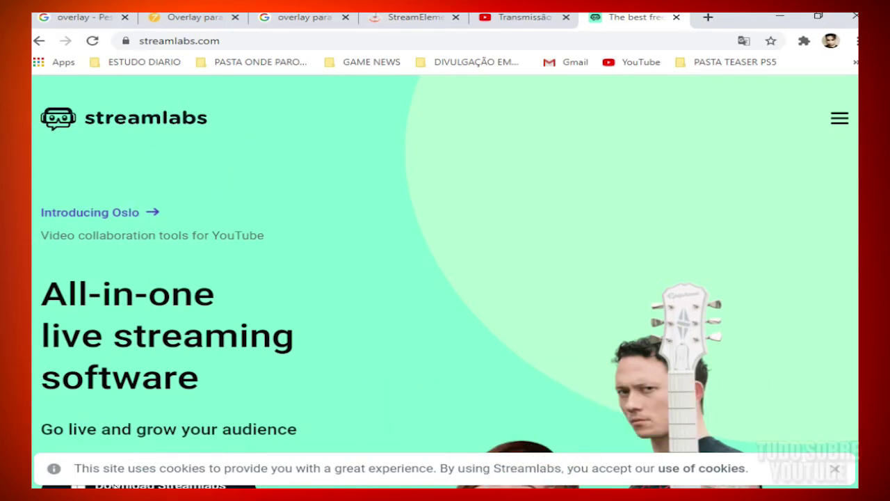
scroll(139, 396, down, 2)
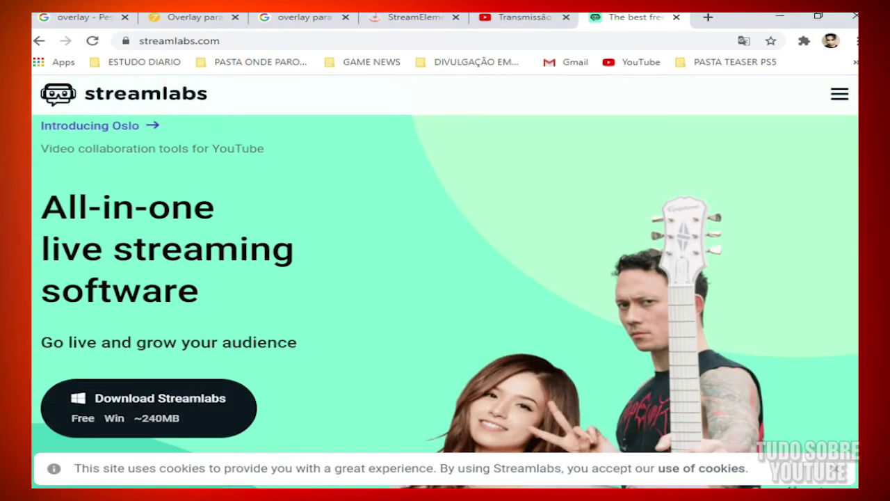
Switch to the Streamlabs OBS window
mouse_move(369, 496)
click(372, 458)
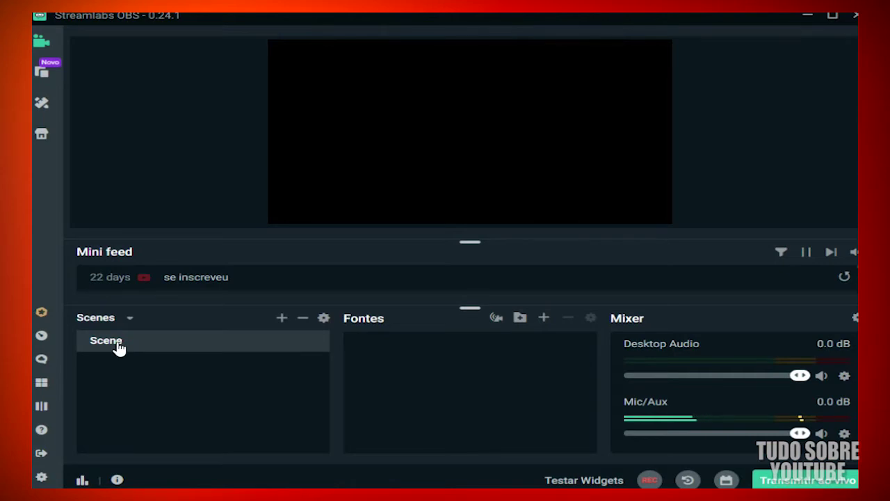
Try to remove the existing scene named Scene
click(304, 320)
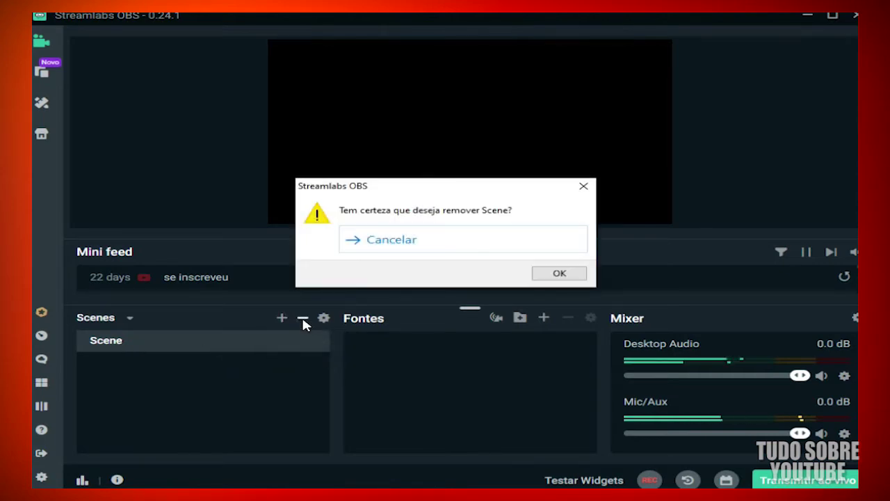
click(558, 275)
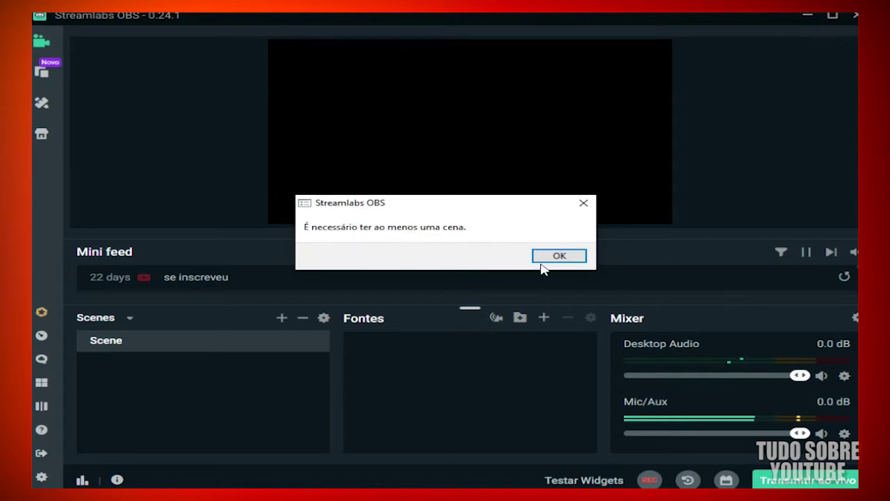
click(560, 256)
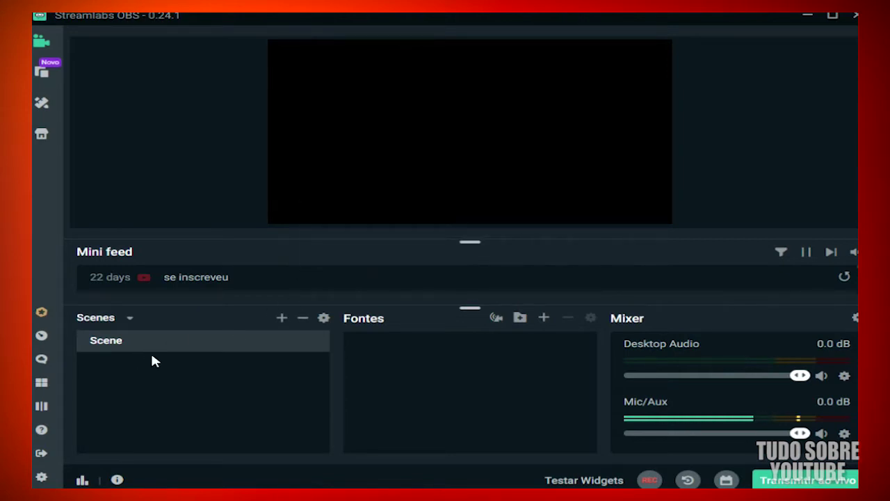
Create a scene named Nova Cena, place it above Scene in the scene list, and leave it selected
click(281, 318)
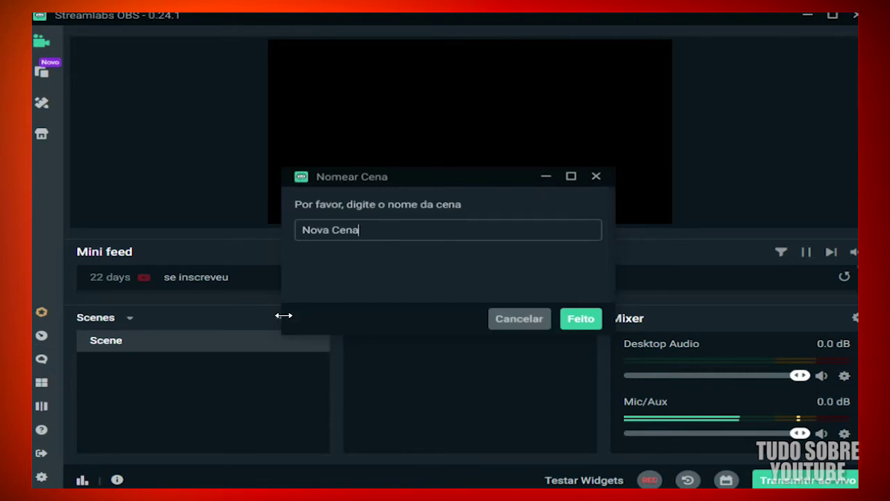
click(581, 318)
drag(132, 362, 129, 340)
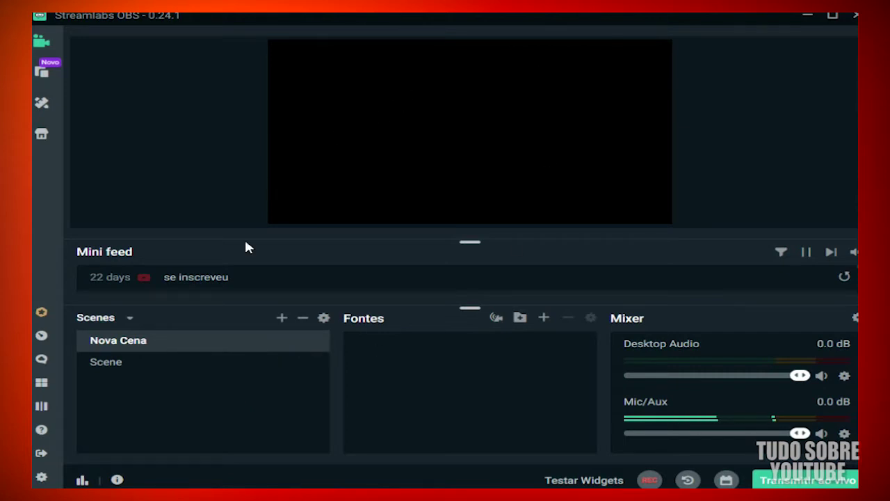
click(115, 362)
click(119, 350)
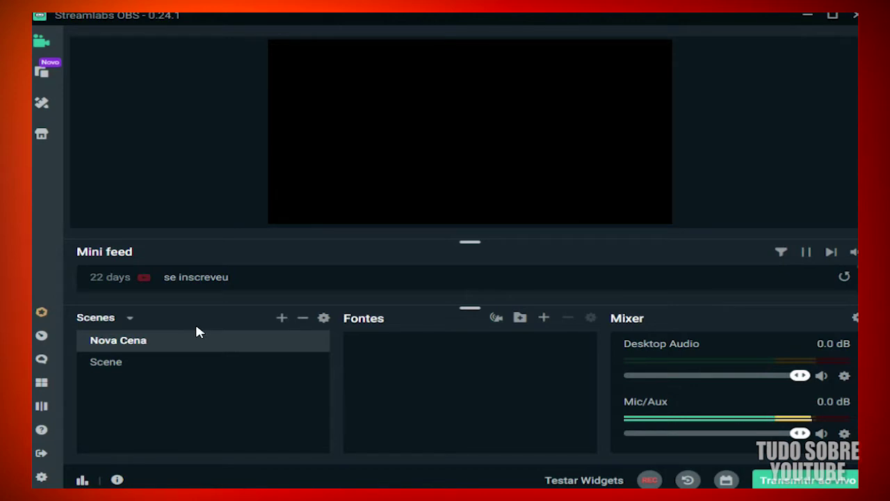
Create another scene named TELA DE OFFLINE
click(282, 320)
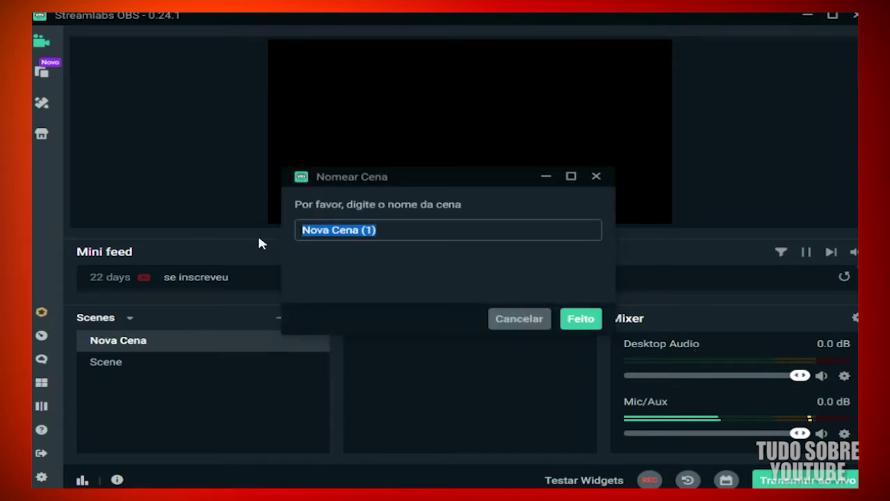
text(TELA)
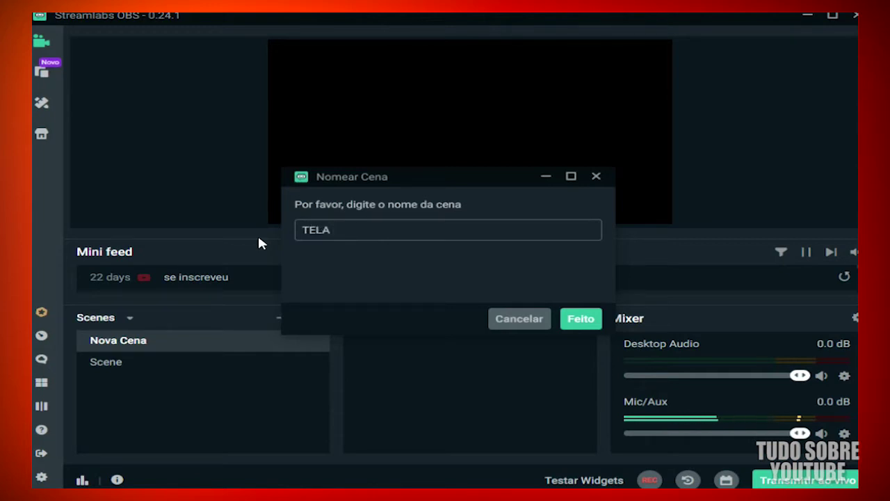
text(DE OFFLINE)
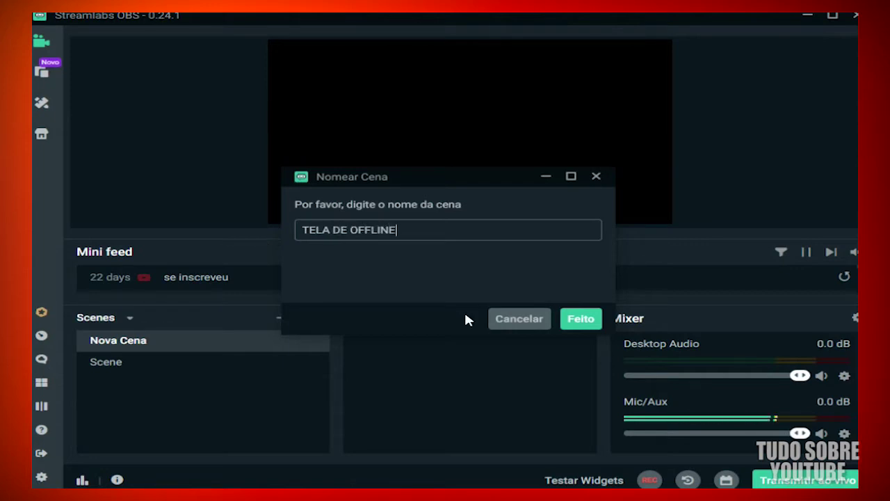
click(593, 325)
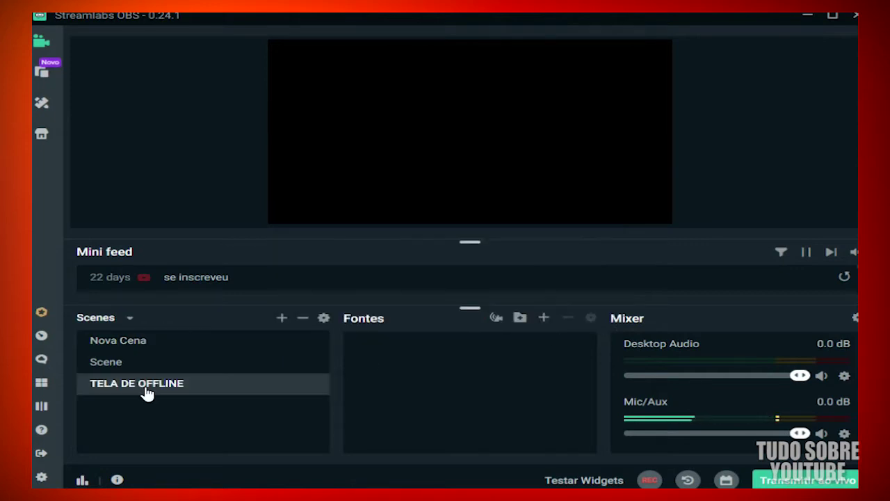
Add a new image source (Imagem) named OVERLAY teste to the Nova Cena scene
click(128, 343)
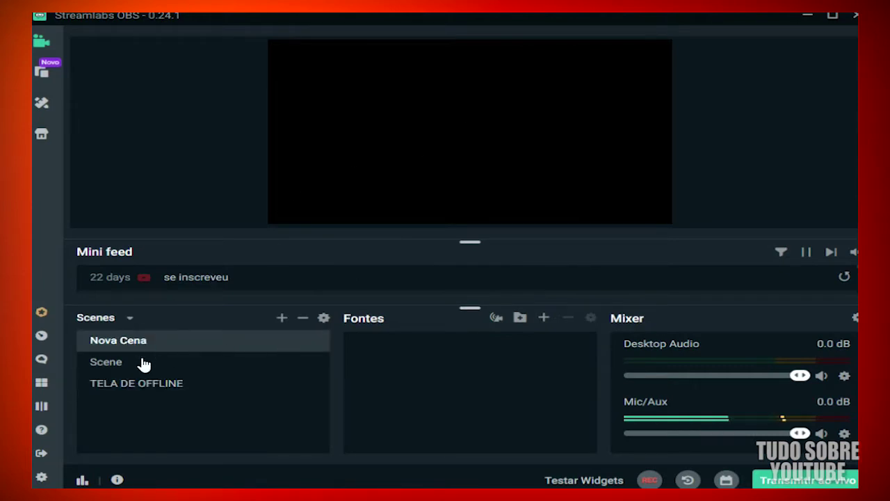
click(544, 318)
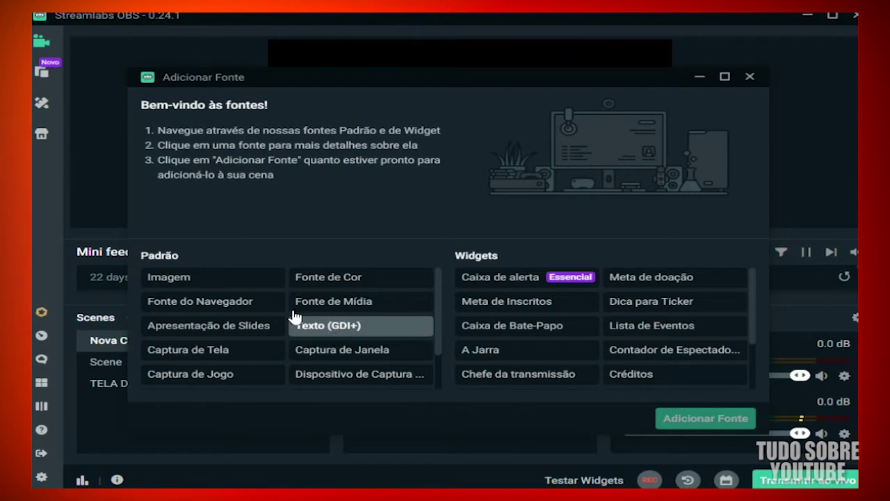
click(218, 281)
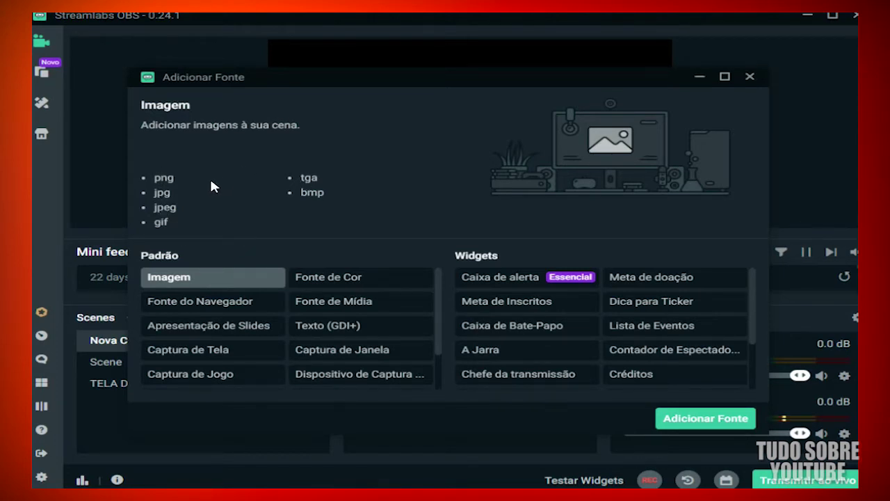
click(210, 304)
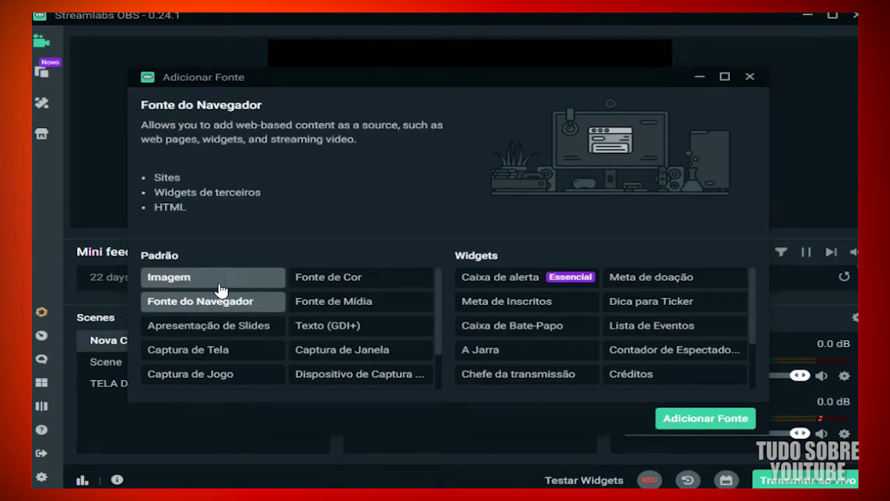
click(206, 280)
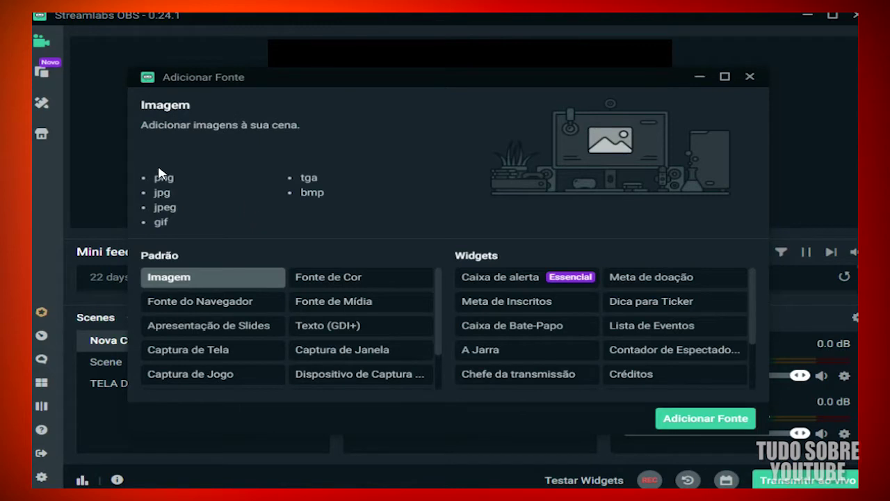
click(705, 420)
double_click(262, 235)
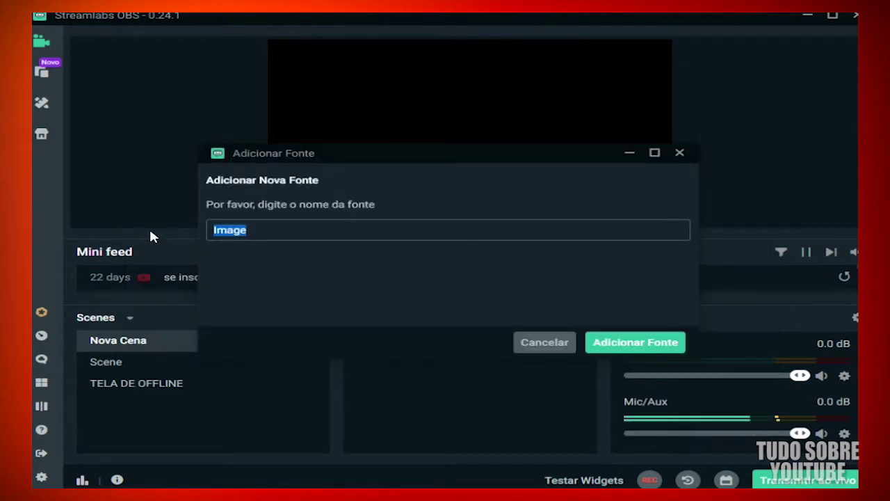
text(OVERLAY)
text(teste)
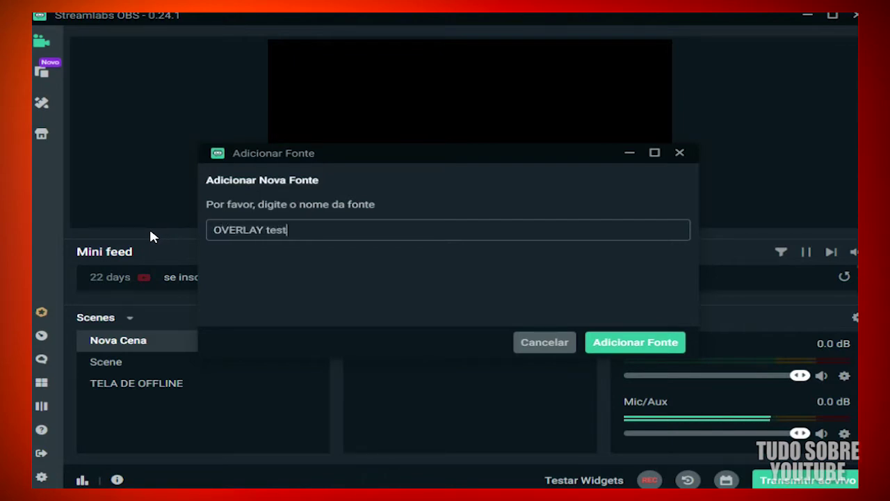
click(622, 343)
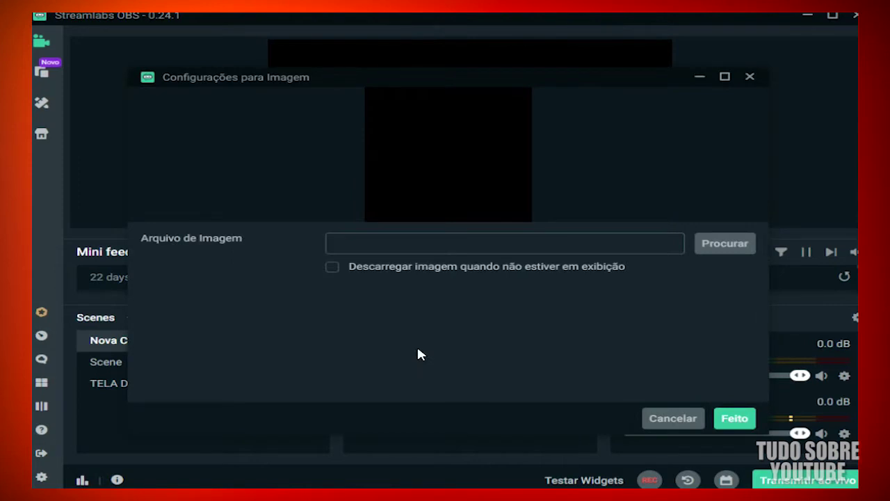
Load overlay-para-stream-twitchtv.jpg from the Desktop as the source's image file and accept the settings
click(725, 245)
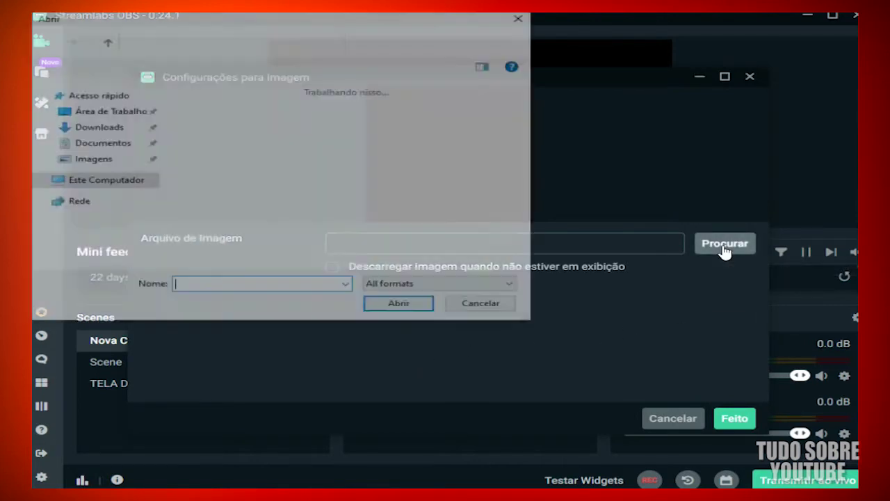
click(98, 123)
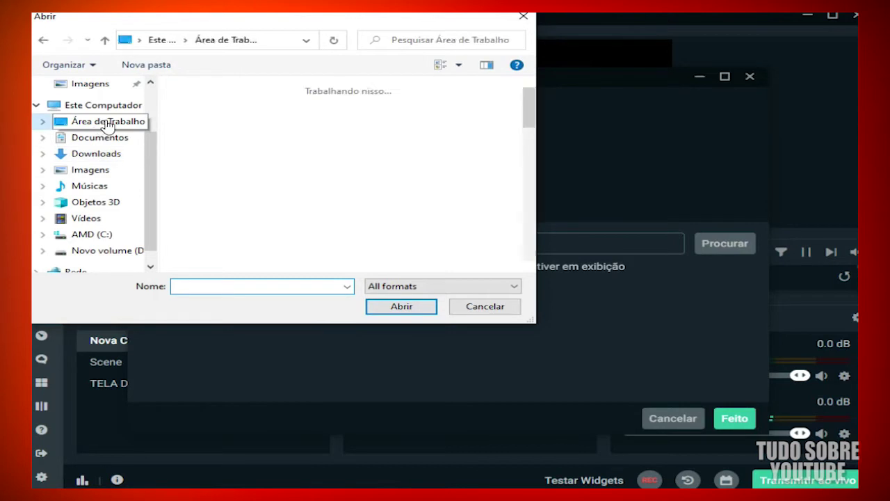
scroll(306, 146, down, 10)
scroll(311, 152, down, 1)
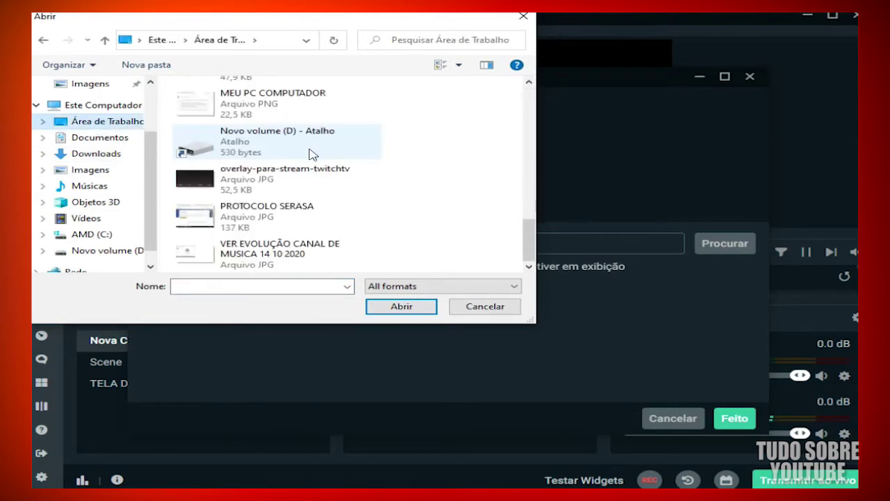
scroll(314, 220, up, 5)
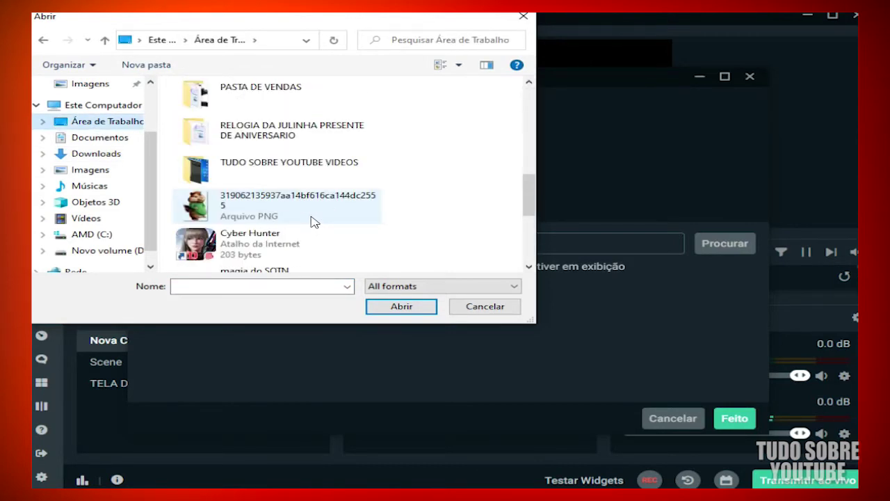
scroll(311, 222, down, 5)
scroll(294, 222, up, 5)
scroll(294, 218, down, 5)
click(282, 177)
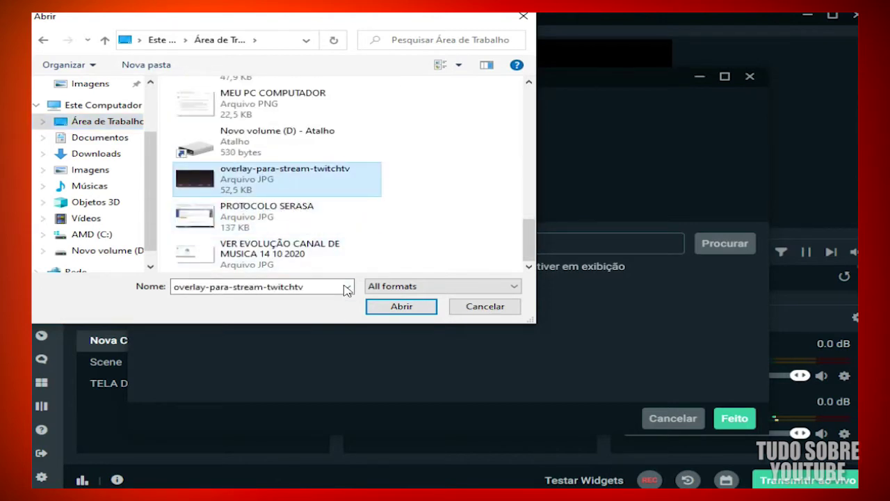
click(404, 307)
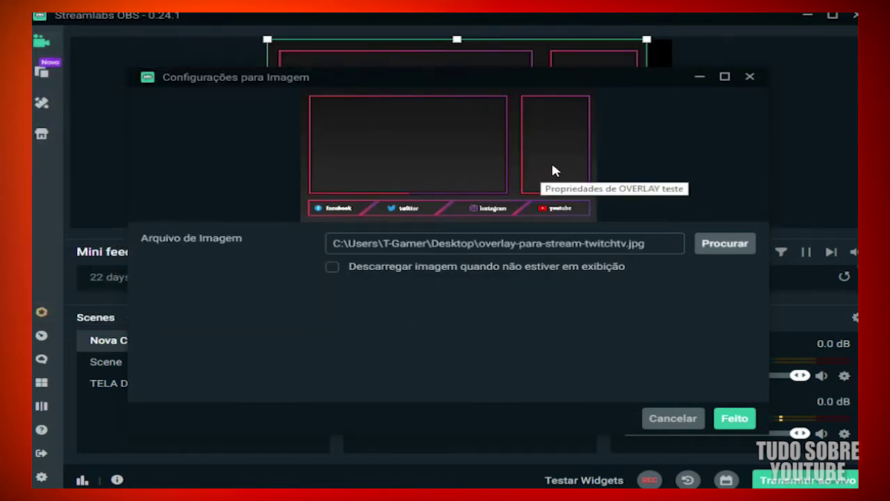
click(736, 417)
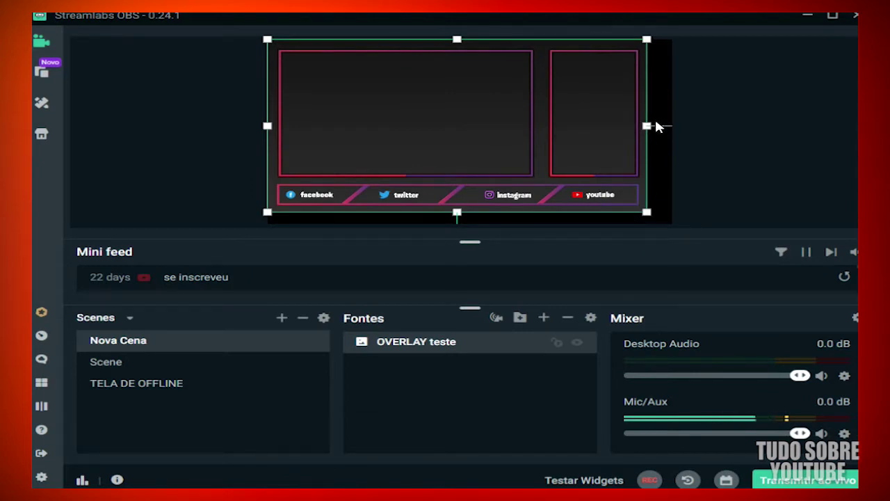
Stretch the overlay image in width and height until it fills the whole preview canvas of Nova Cena
drag(647, 124, 666, 125)
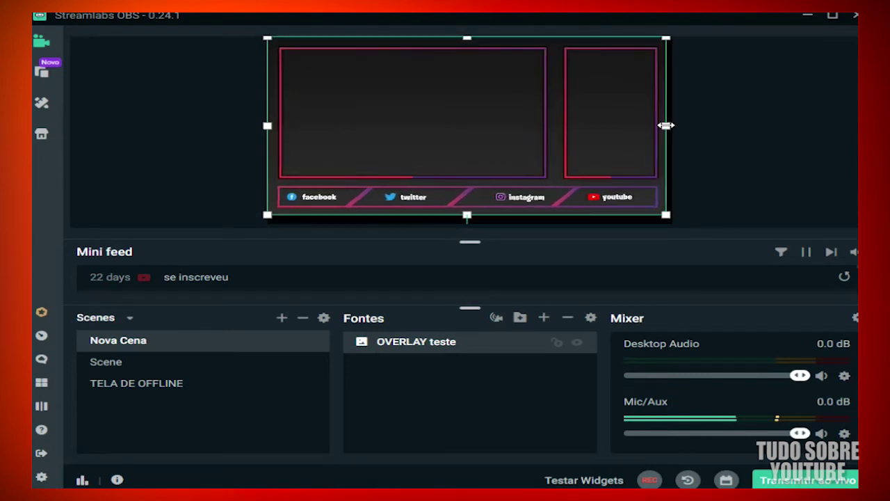
mouse_move(467, 215)
mouse_down()
mouse_move(476, 236)
mouse_move(474, 224)
mouse_up()
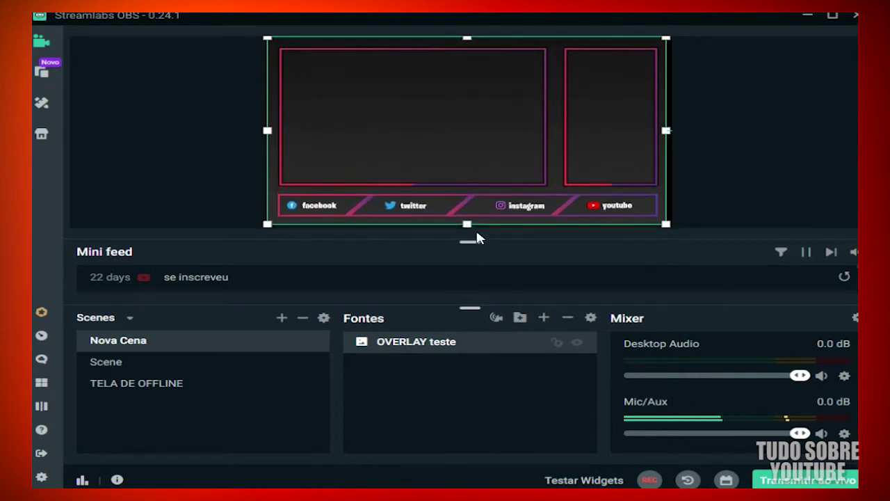
mouse_move(666, 131)
mouse_down()
mouse_move(693, 131)
mouse_move(671, 131)
mouse_up()
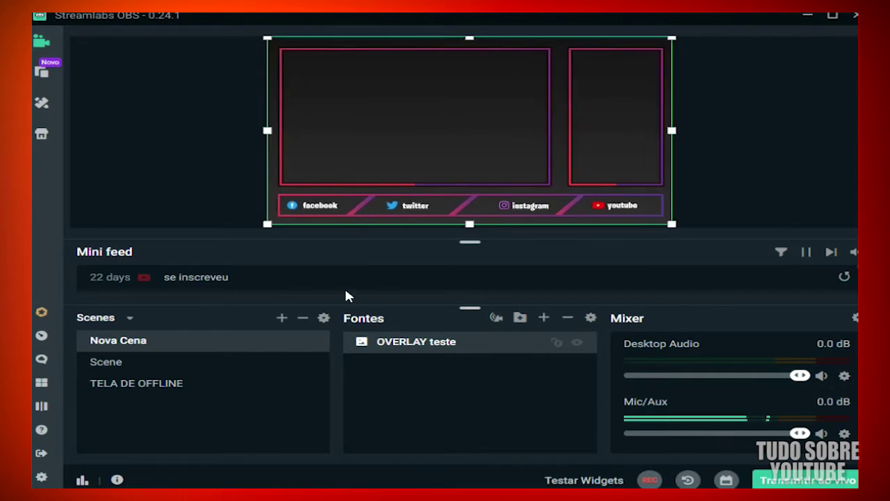
click(149, 340)
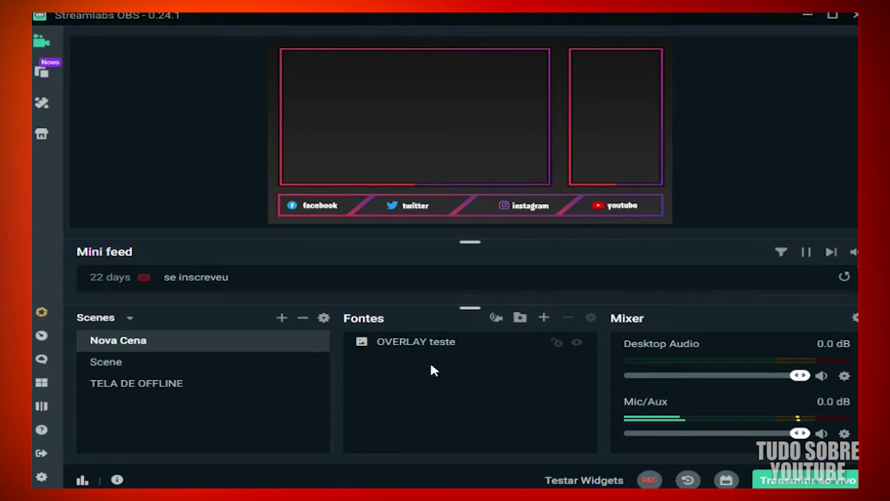
Add a video capture device source (Dispositivo de Captura de Vídeo) named WEBCAM to the Nova Cena scene
click(539, 319)
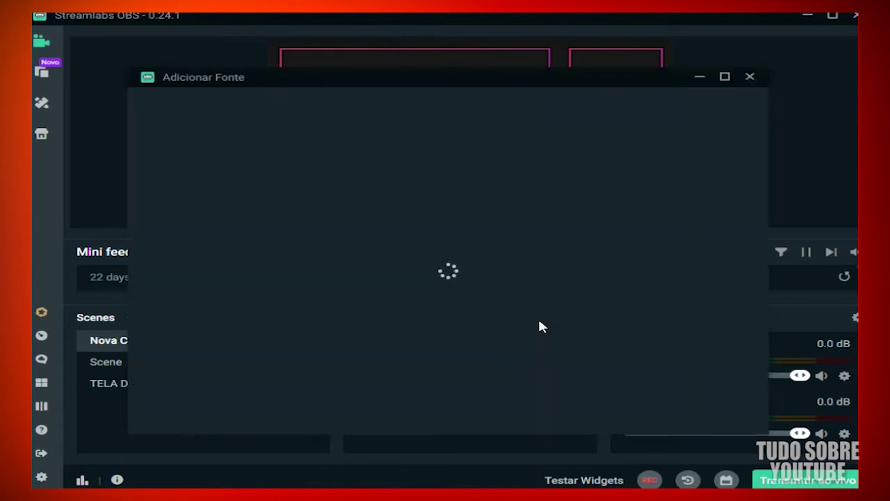
scroll(271, 327, down, 2)
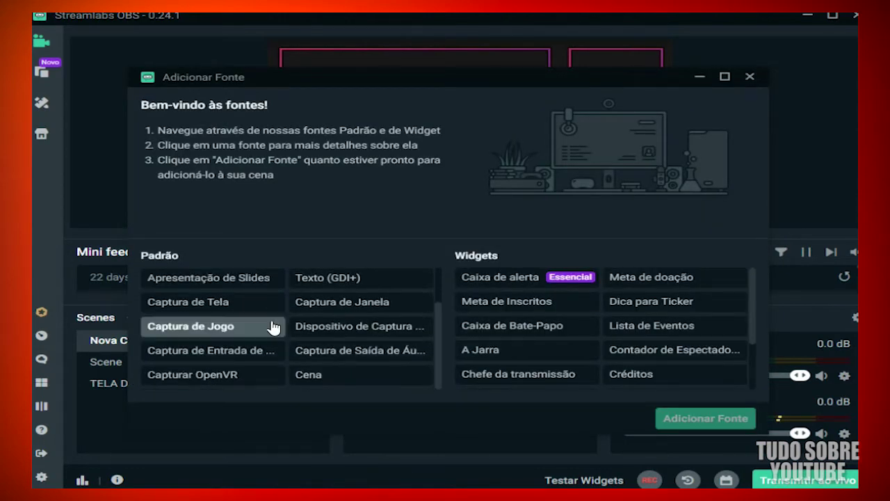
click(291, 331)
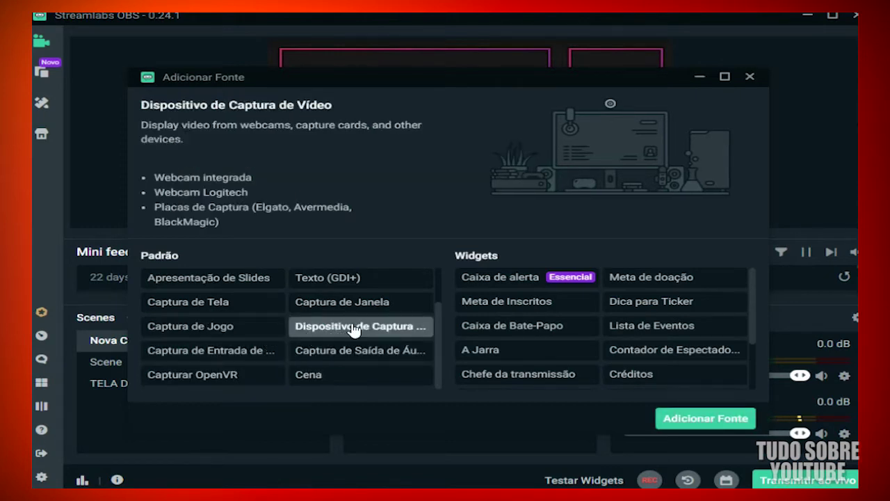
click(237, 328)
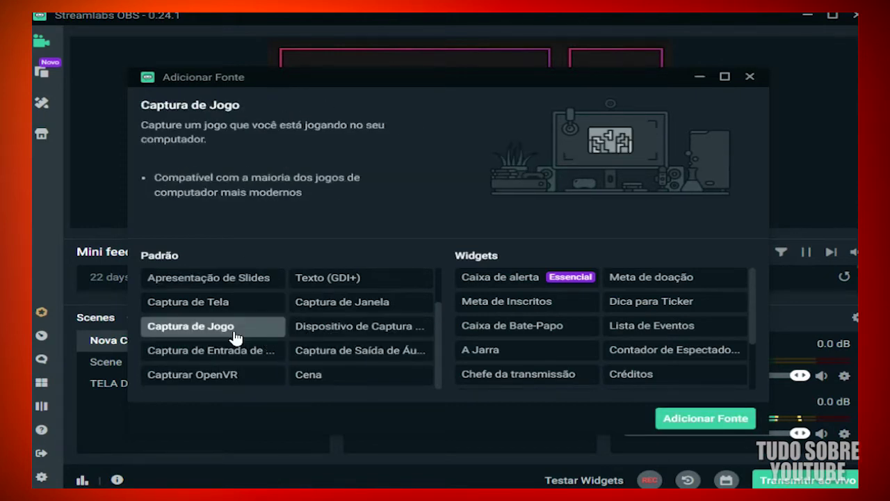
click(211, 351)
click(299, 331)
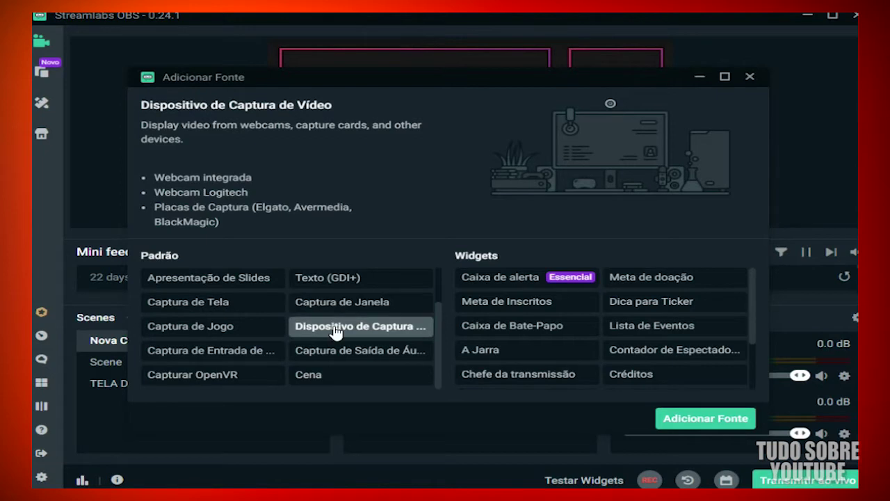
click(705, 418)
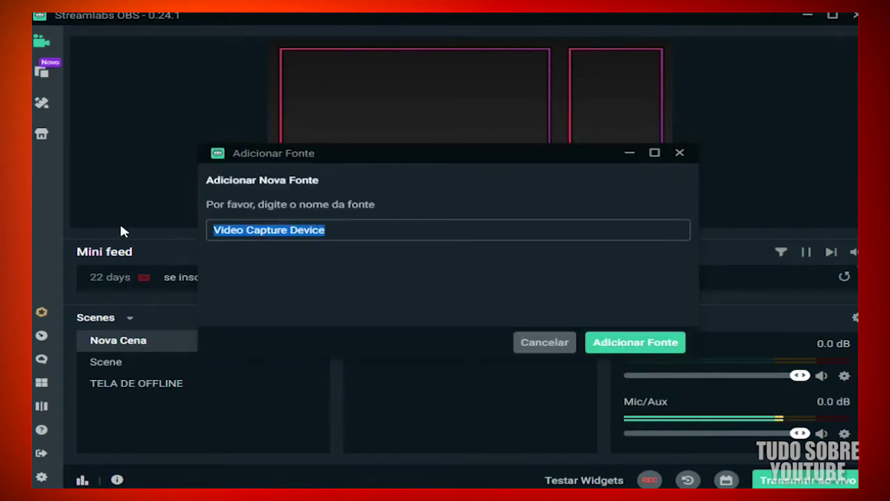
text(Mi)
key(BackSpace)
key(BackSpace)
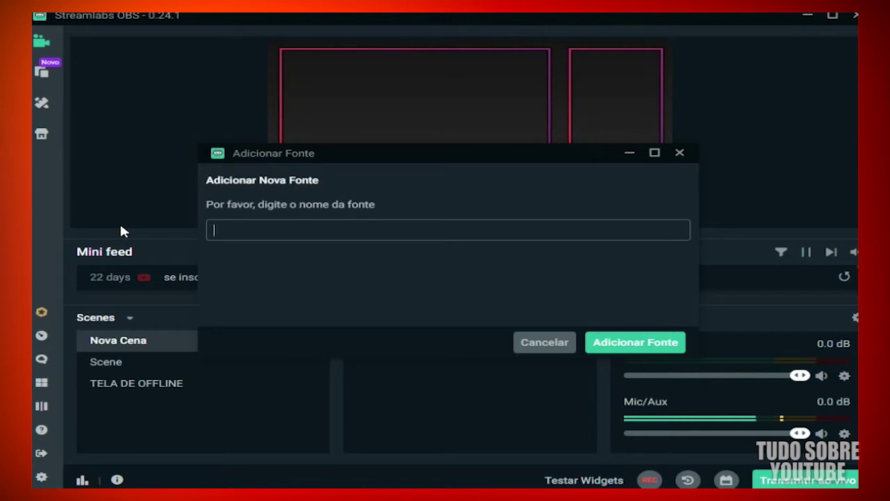
text(WEBCAM)
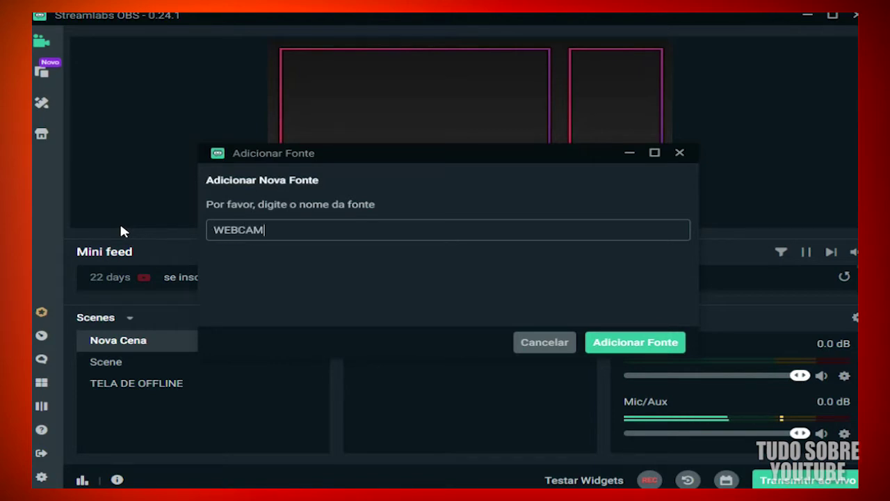
click(638, 352)
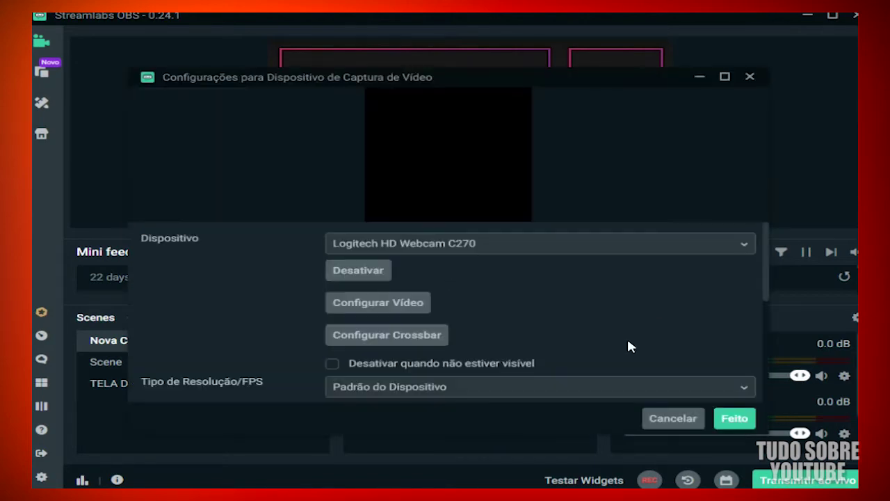
Choose Logitech HD Webcam C270 as the WEBCAM source's device and accept the settings
click(483, 253)
click(448, 264)
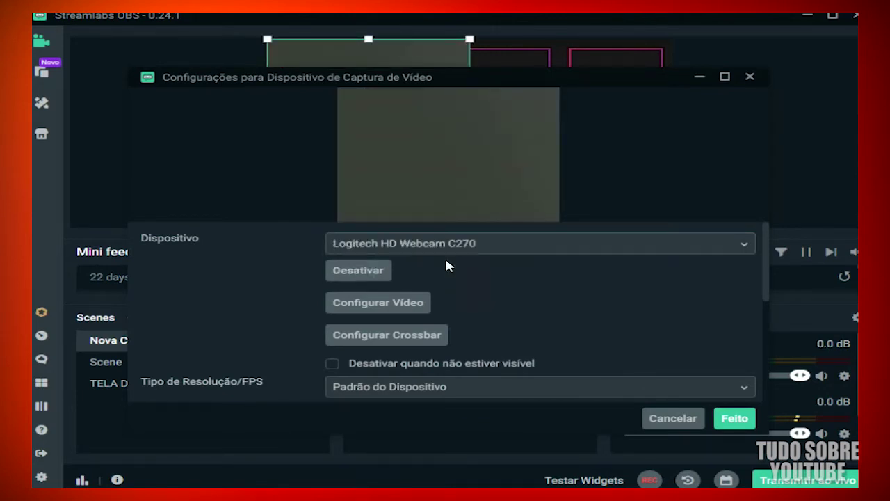
scroll(487, 313, down, 3)
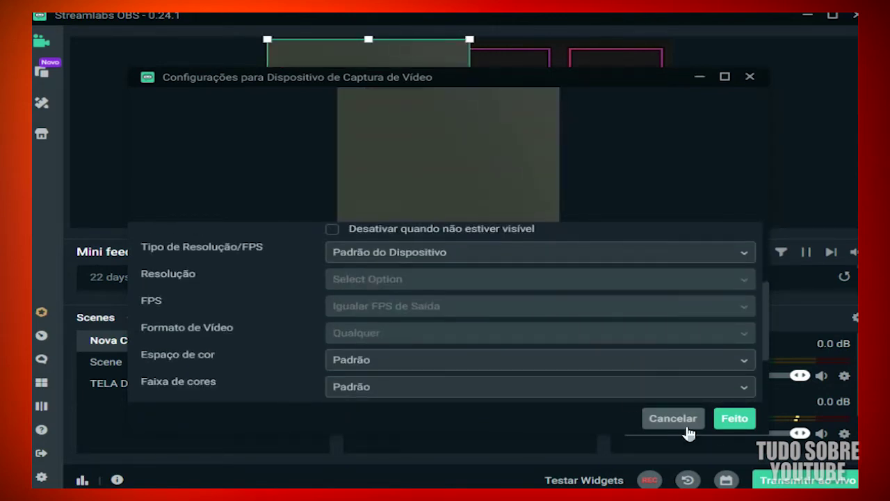
click(736, 419)
Shrink the webcam image and place it inside the overlay's narrow frame, about 975 px from the canvas's left edge and 52 px from its top
drag(369, 162, 627, 91)
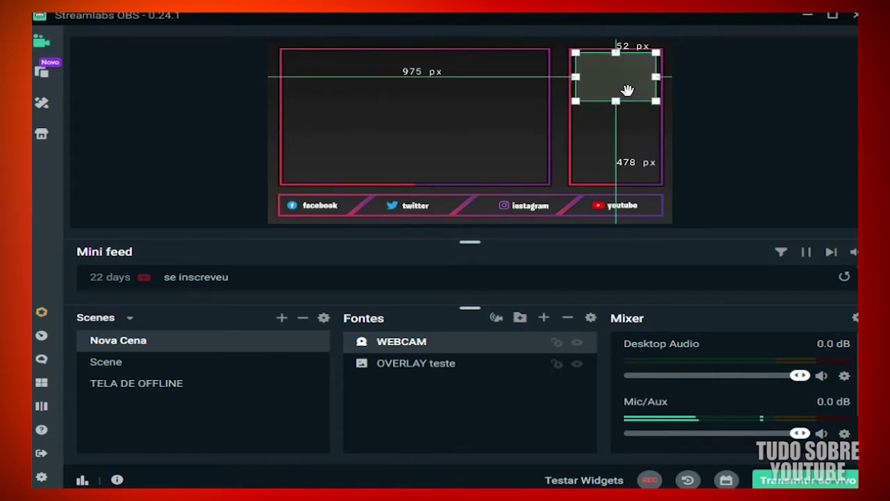
click(192, 352)
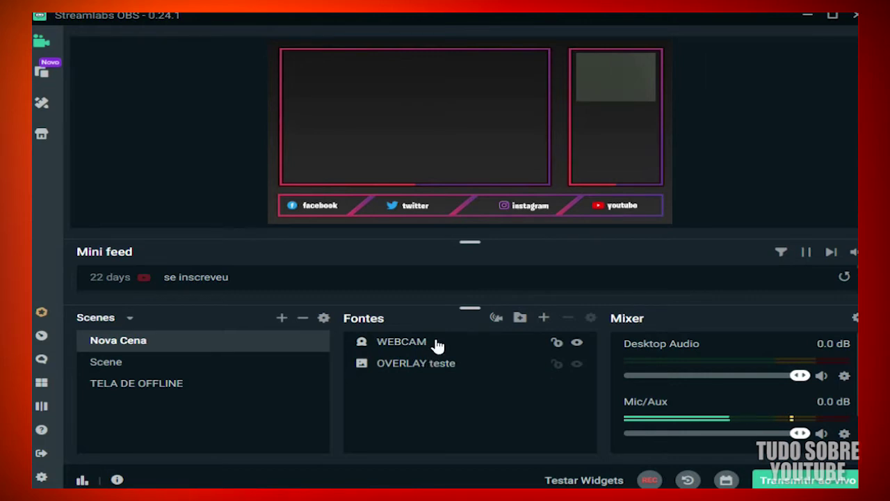
Test the source order by moving OVERLAY teste above WEBCAM and toggling the overlay's visibility, and restore WEBCAM above it
click(419, 371)
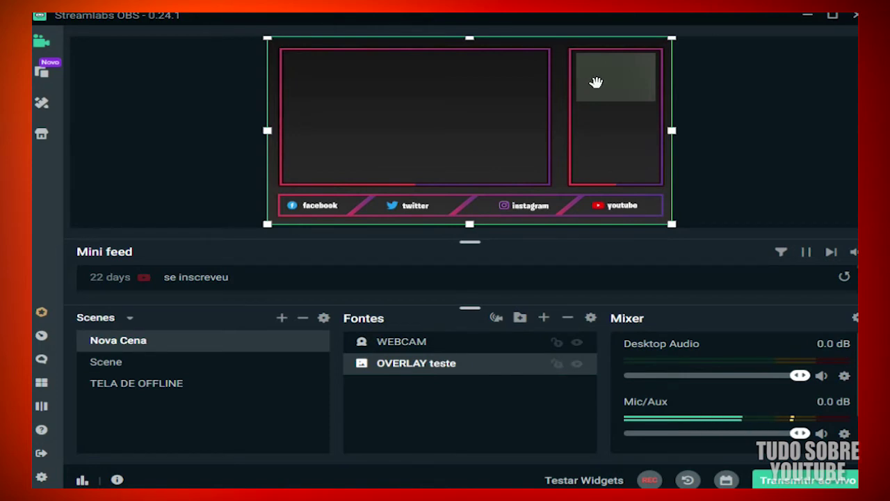
drag(410, 367, 421, 334)
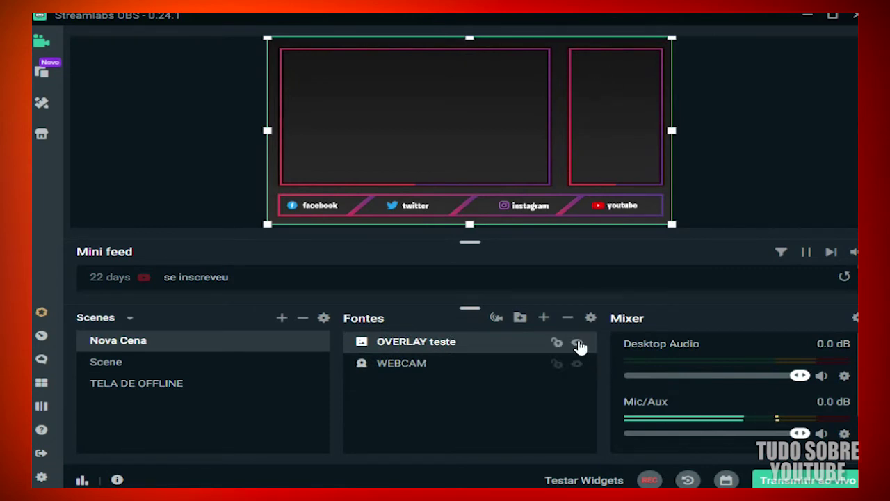
click(578, 343)
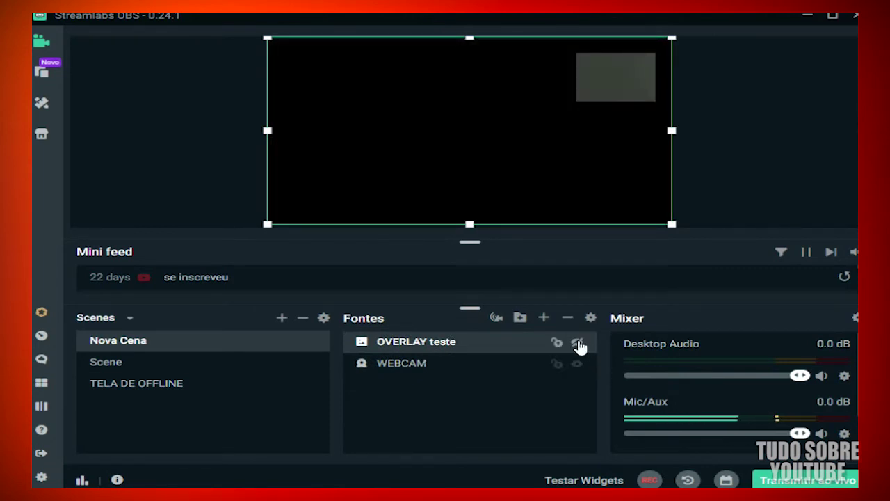
click(578, 344)
click(418, 369)
drag(419, 371, 420, 340)
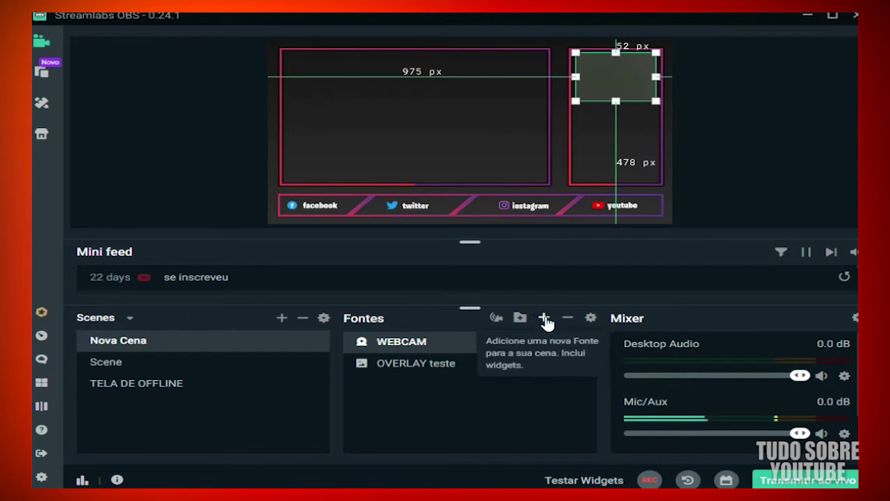
Add an audio input capture source (Captura de Entrada de Áudio) named MIC to the Nova Cena scene
click(544, 318)
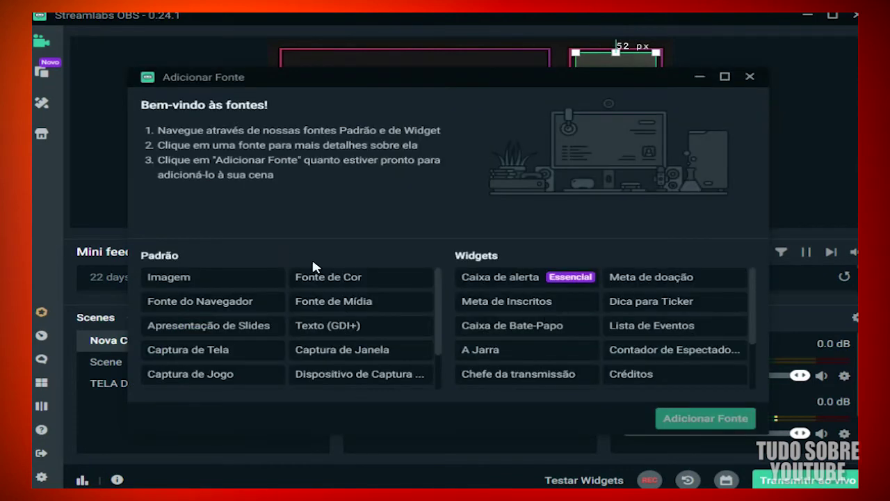
scroll(324, 285, down, 2)
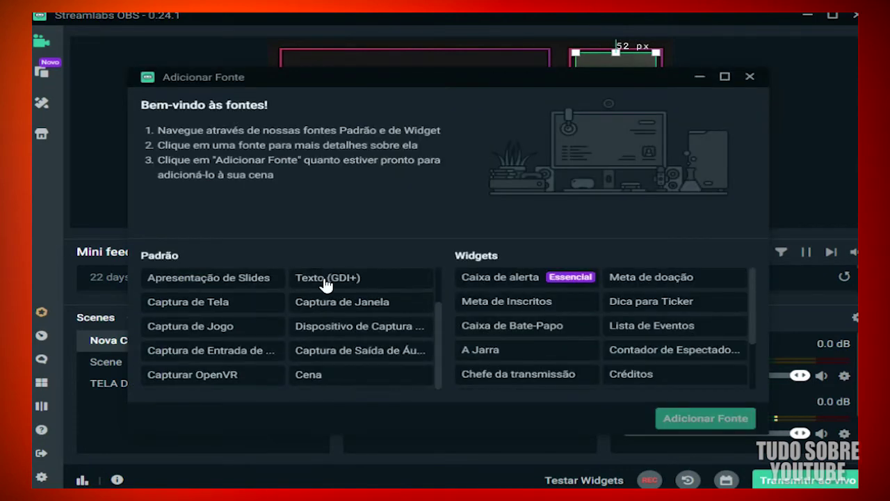
click(243, 357)
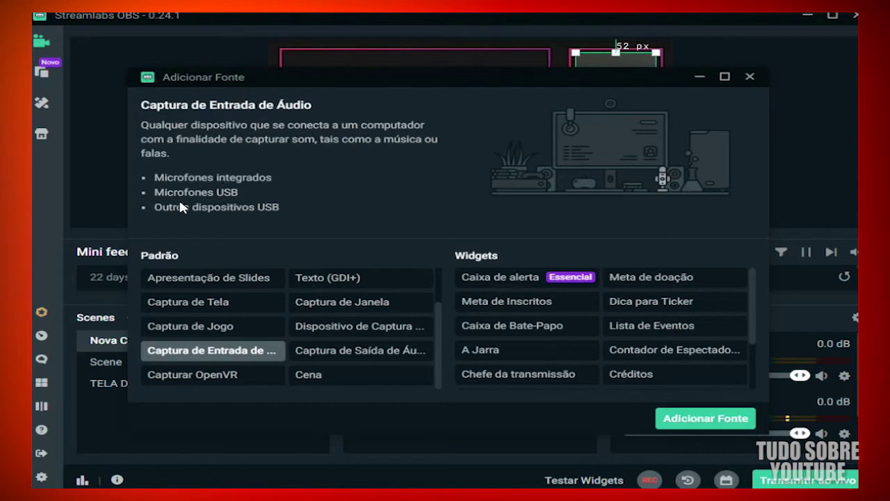
click(688, 419)
key(ctrl+a)
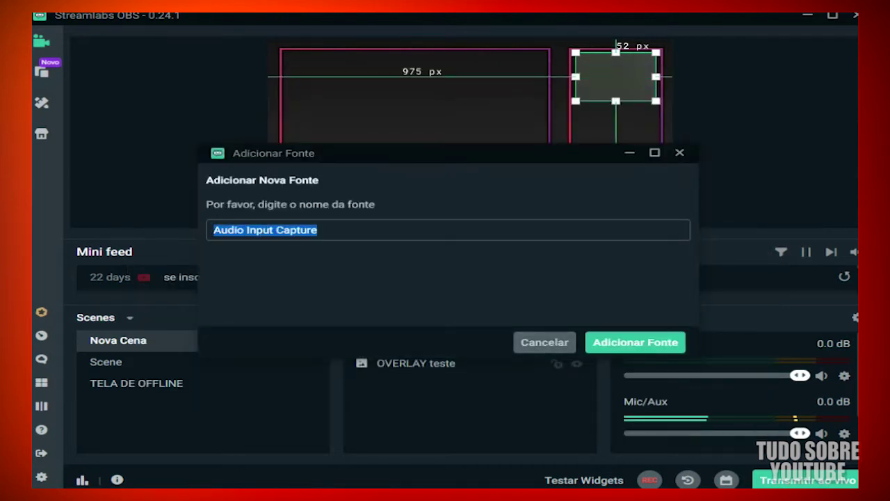
text(MIC)
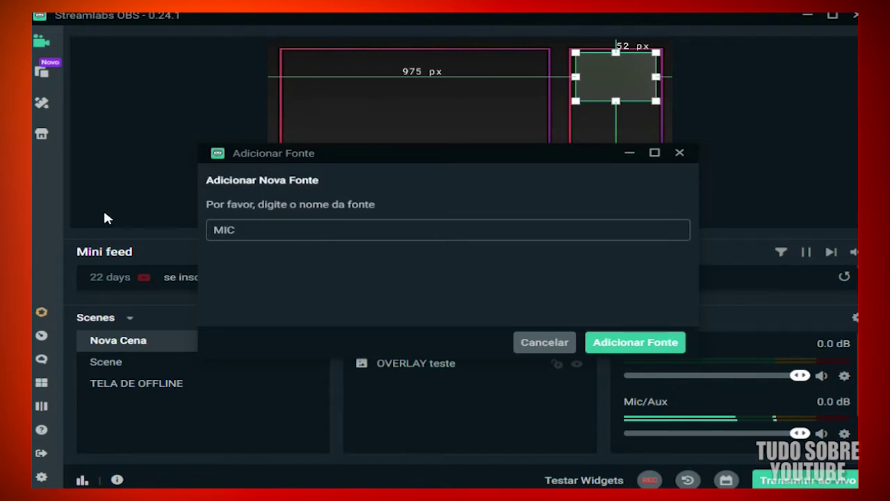
click(646, 337)
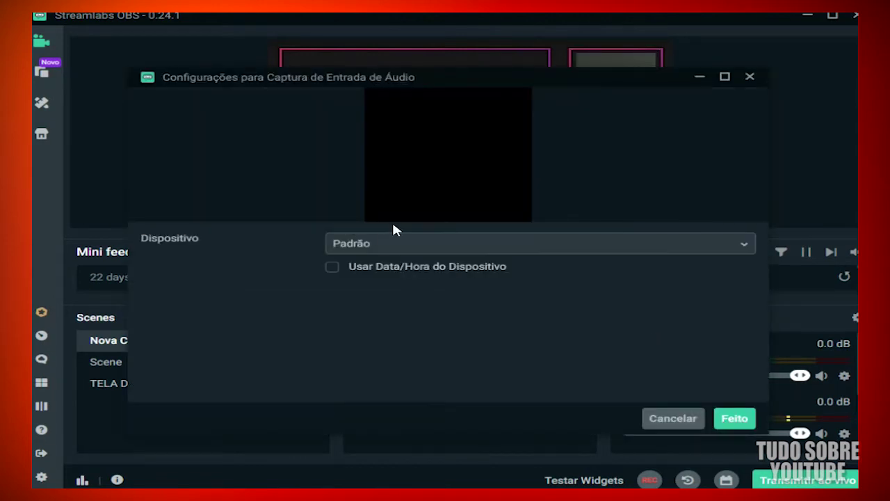
Choose Microfone (Turtle Beach PX21 Headset) as the MIC source's device and accept the settings
click(500, 243)
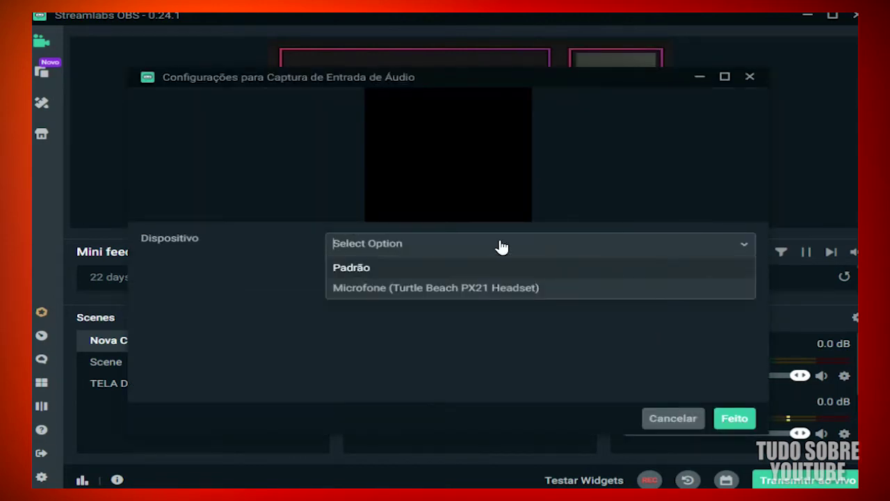
click(421, 288)
click(736, 418)
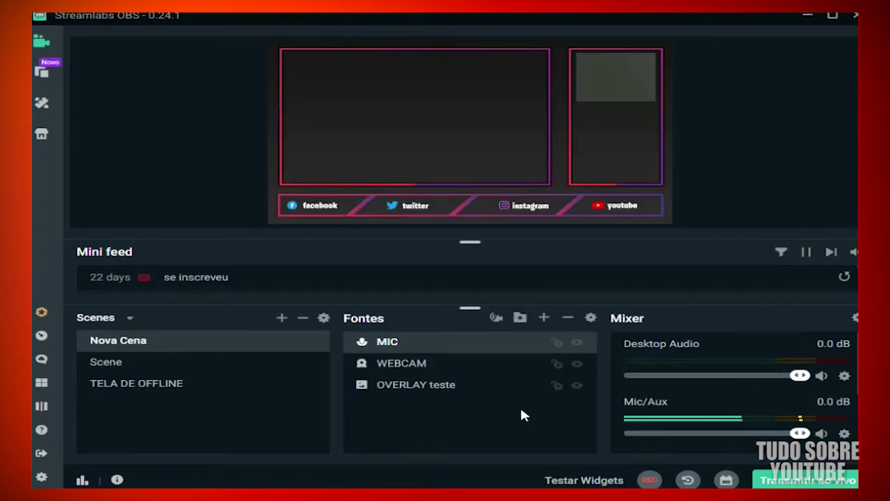
Lower the MIC source's volume in the mixer to -6.8 dB
scroll(764, 380, up, 2)
scroll(764, 380, down, 2)
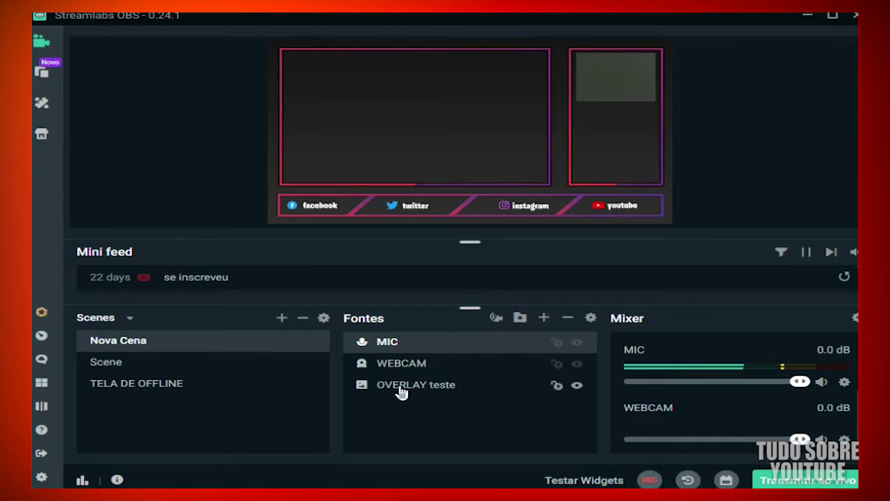
right_click(400, 342)
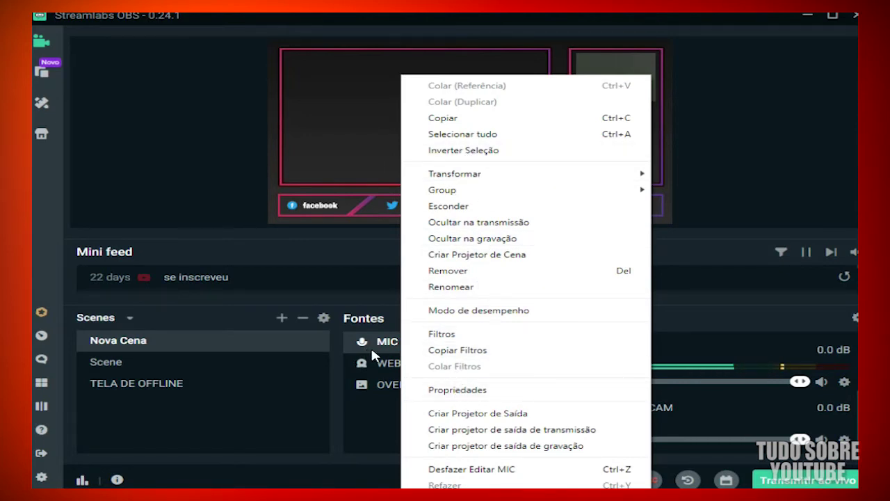
click(363, 340)
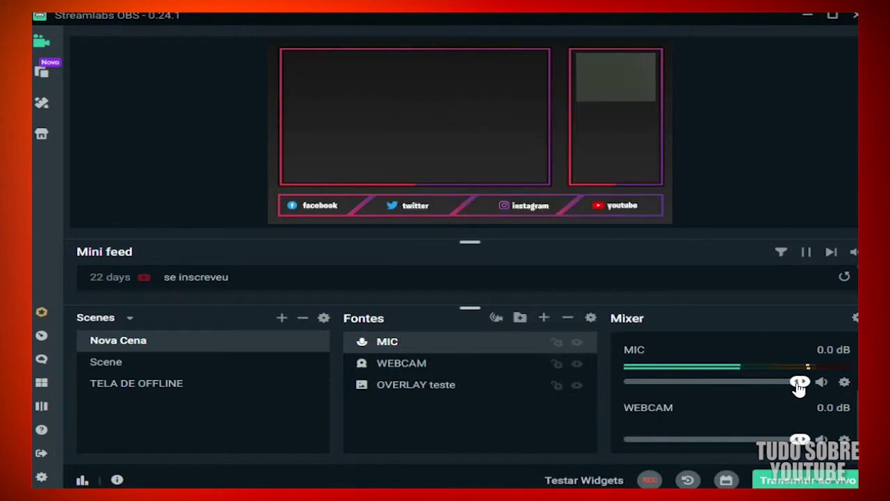
drag(799, 388, 768, 389)
drag(729, 388, 758, 385)
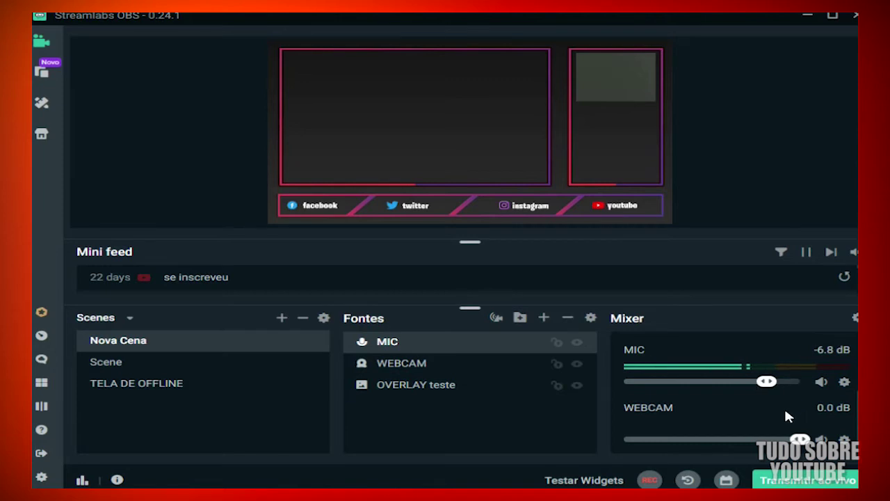
Mute the Mic/Aux channel in the audio mixer
scroll(772, 390, up, 2)
scroll(719, 402, down, 1)
scroll(720, 401, up, 2)
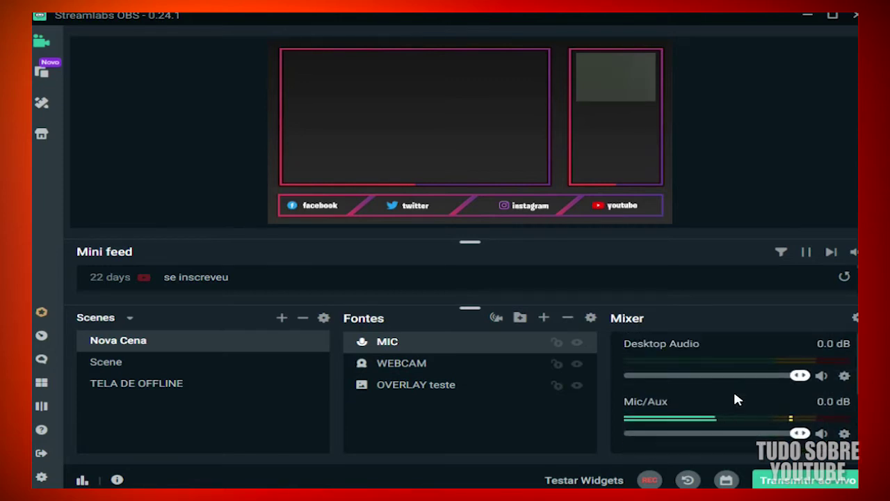
click(822, 434)
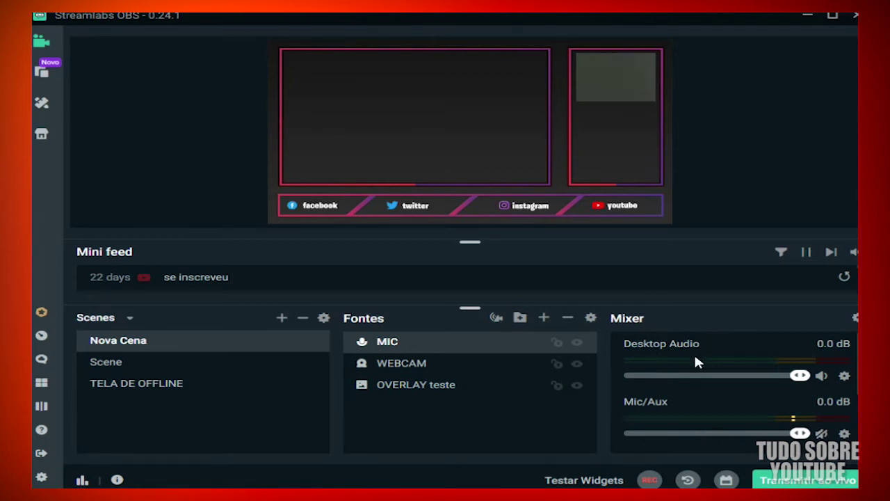
scroll(695, 358, down, 2)
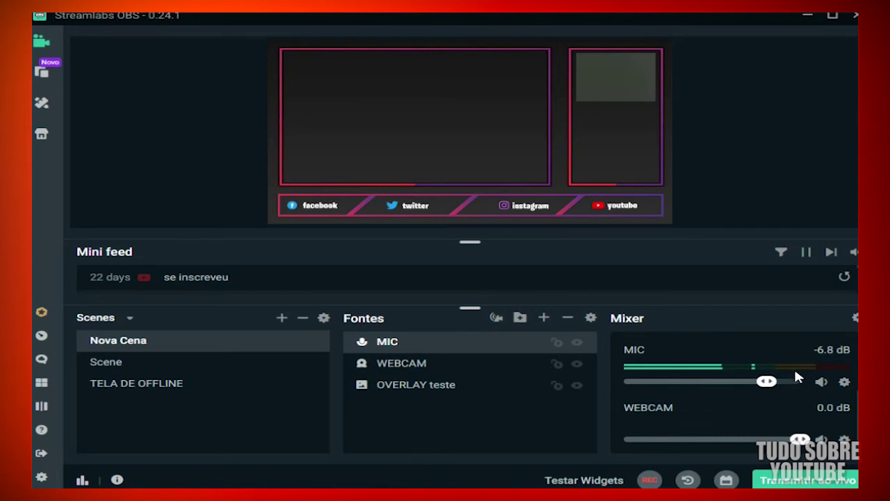
scroll(741, 354, up, 1)
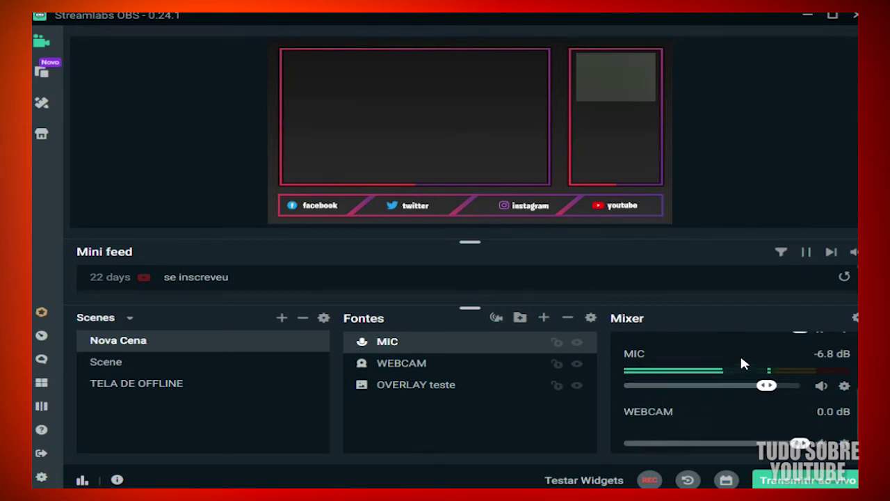
scroll(682, 362, down, 1)
scroll(712, 365, up, 1)
scroll(706, 358, down, 1)
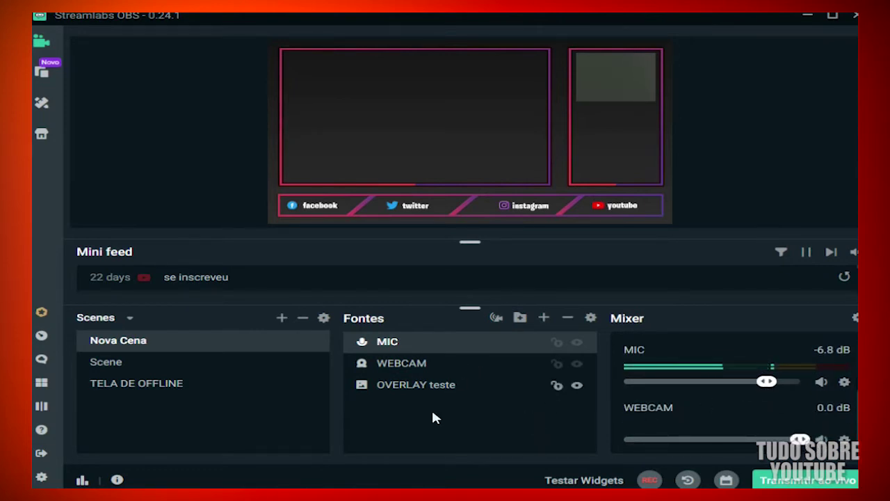
click(413, 385)
click(421, 366)
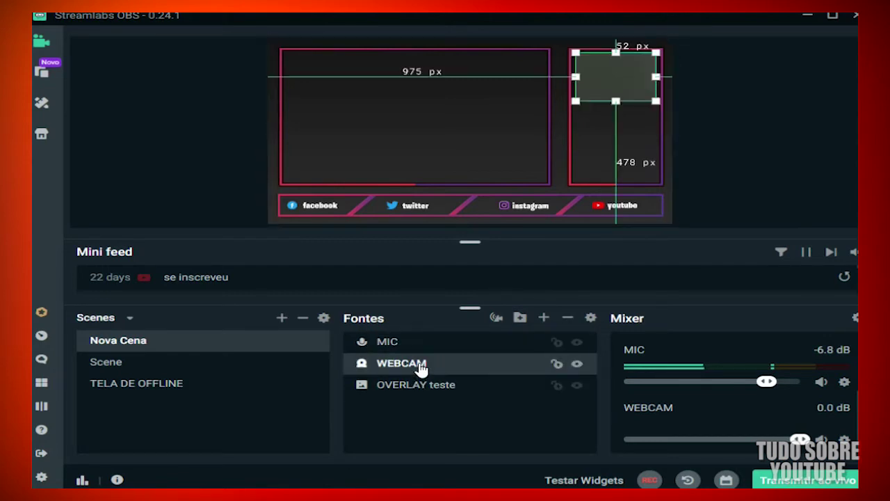
Launch the redream emulator from its desktop shortcut
click(402, 341)
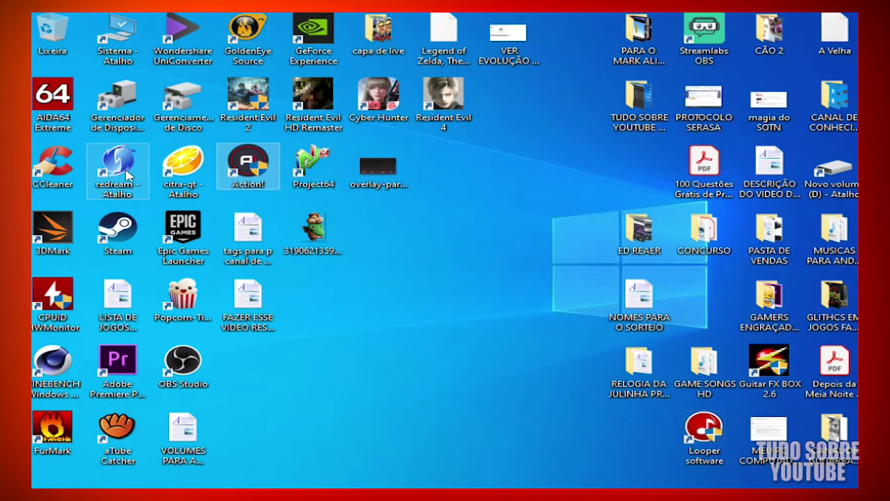
click(126, 176)
double_click(126, 176)
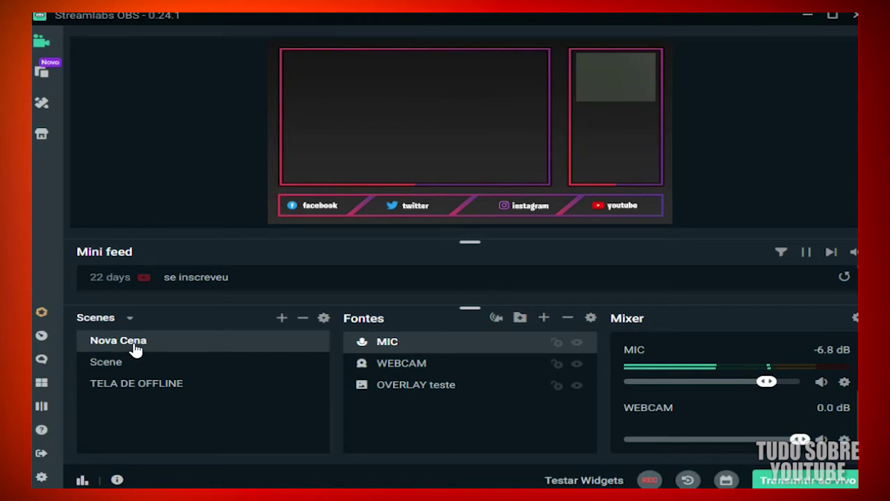
Add a window capture source (Captura de Janela) named JOGO DREAM to the Nova Cena scene in Streamlabs OBS
click(542, 318)
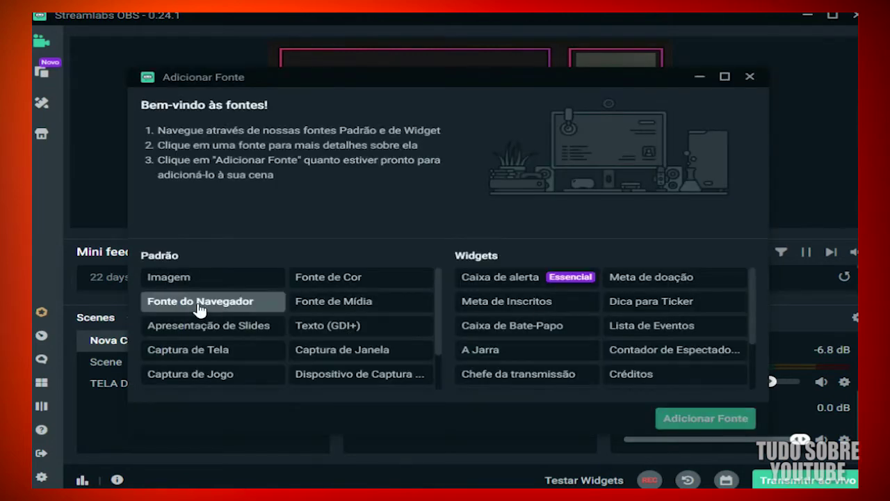
scroll(263, 287, down, 1)
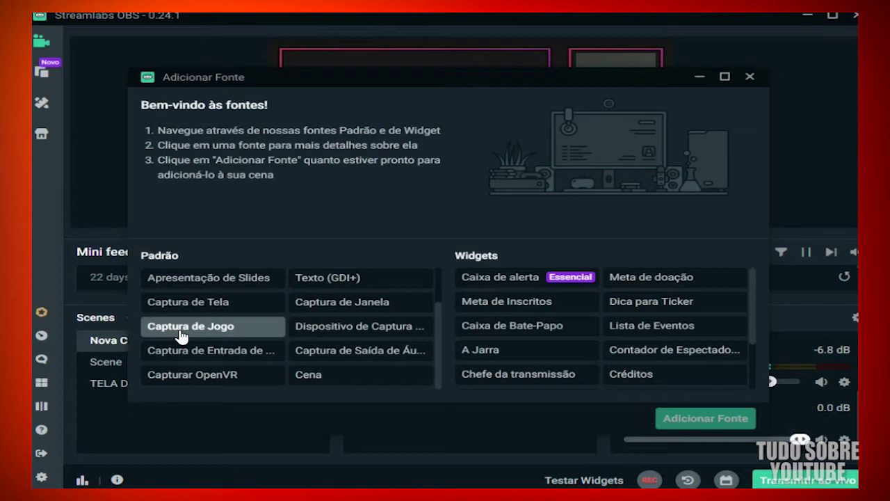
click(362, 307)
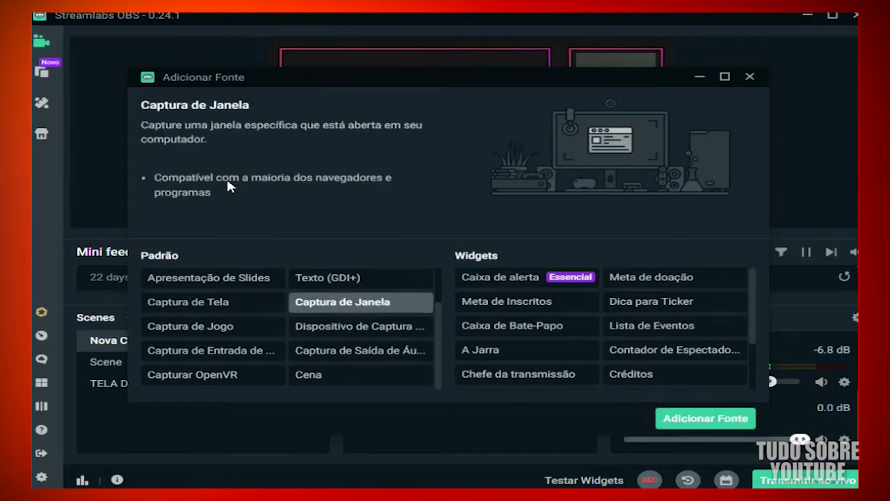
click(691, 429)
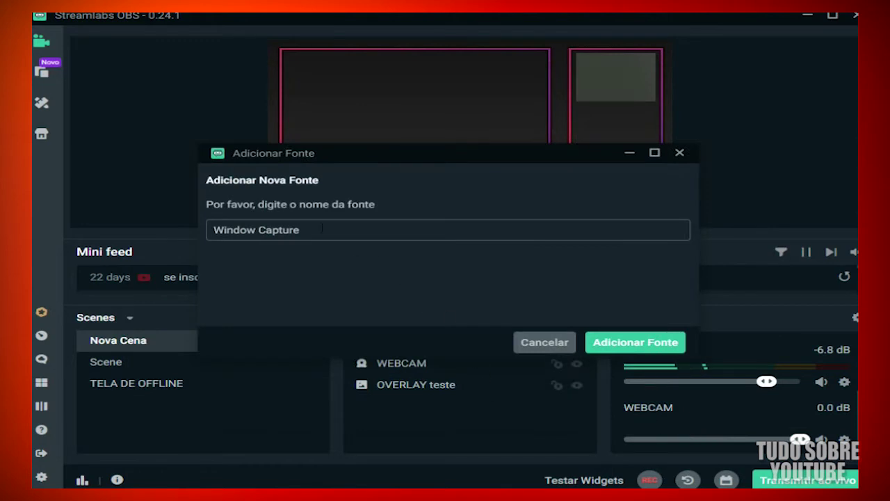
drag(322, 230, 211, 229)
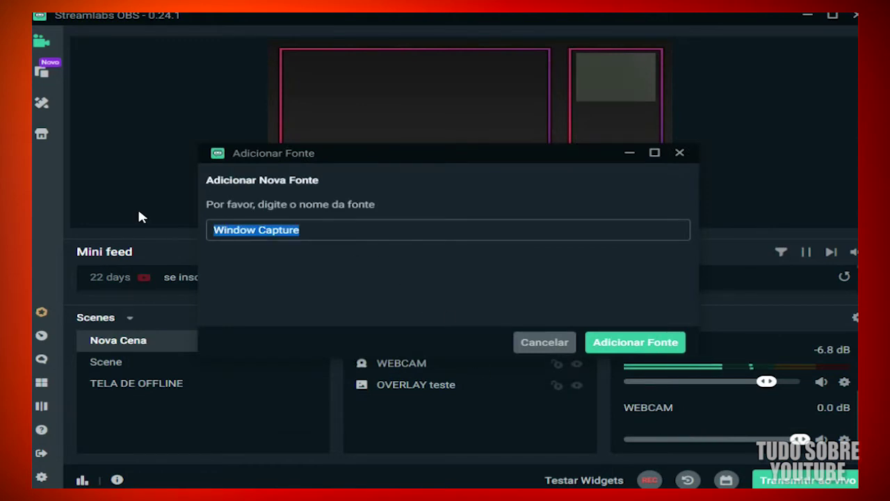
text(JOGO DREAM)
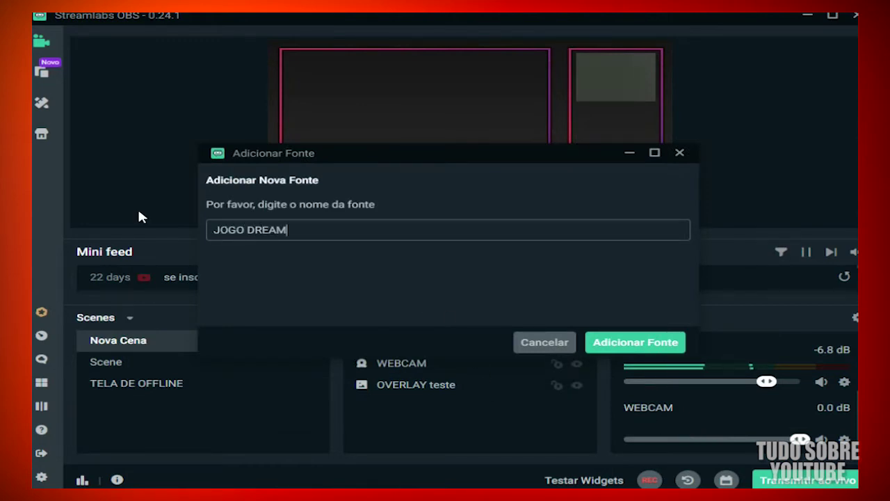
click(624, 341)
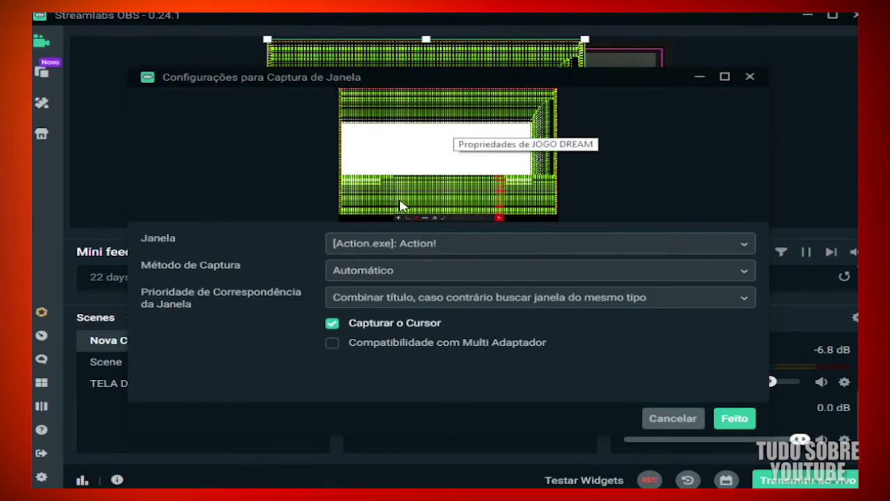
Set the JOGO DREAM source to capture the [redream.exe]: redream window and accept the settings
click(459, 245)
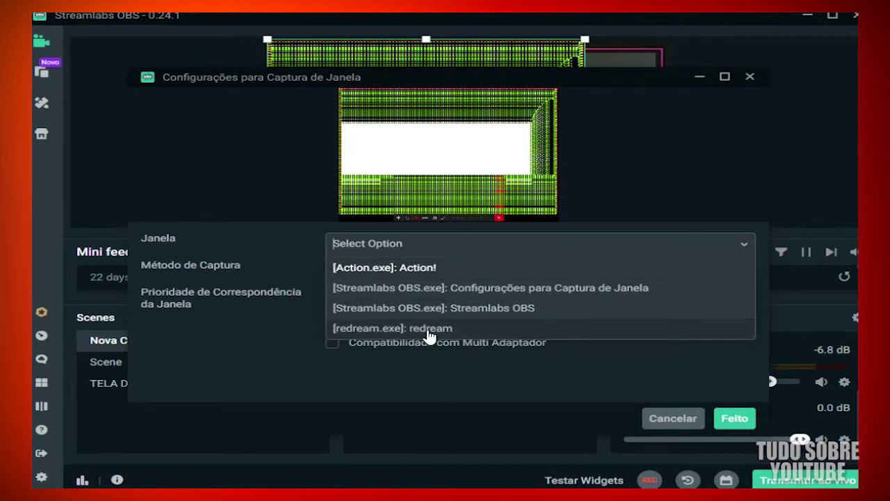
click(430, 329)
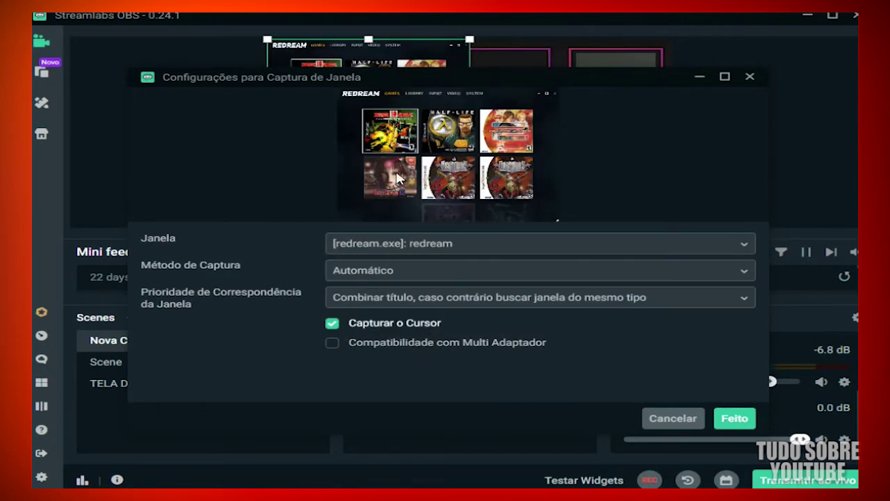
click(736, 418)
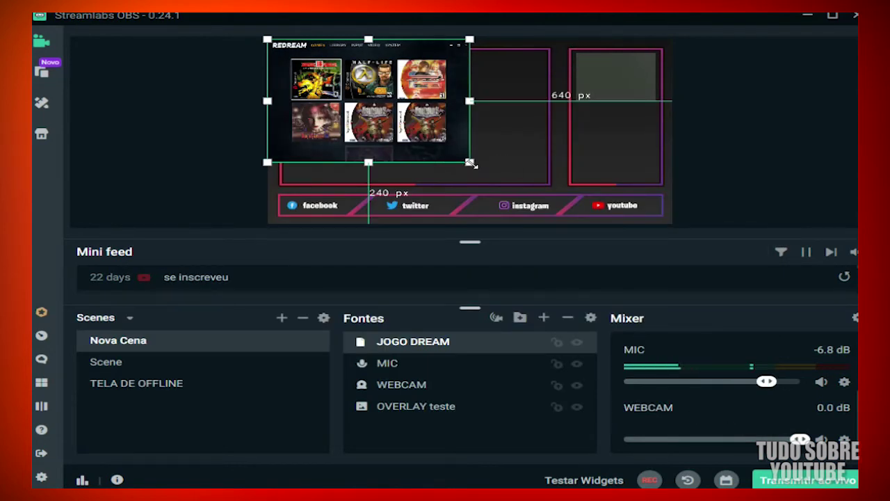
Move and stretch the JOGO DREAM capture to fill the overlay's large frame, about 47 px from the canvas top and 394 px from its right edge
drag(426, 134, 548, 120)
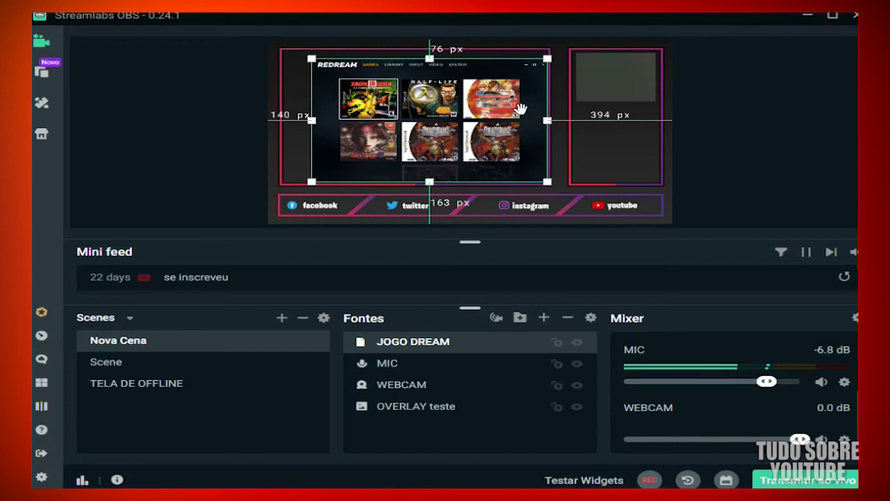
drag(430, 58, 430, 50)
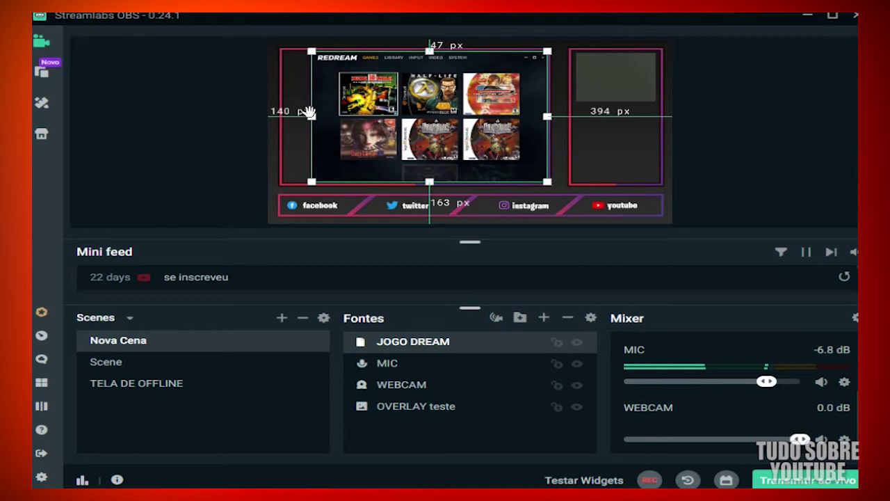
drag(311, 115, 282, 115)
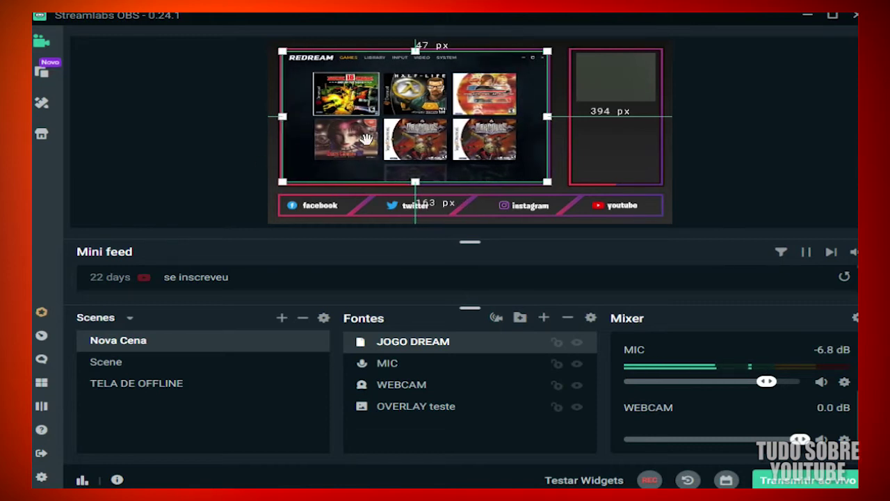
drag(413, 182, 414, 181)
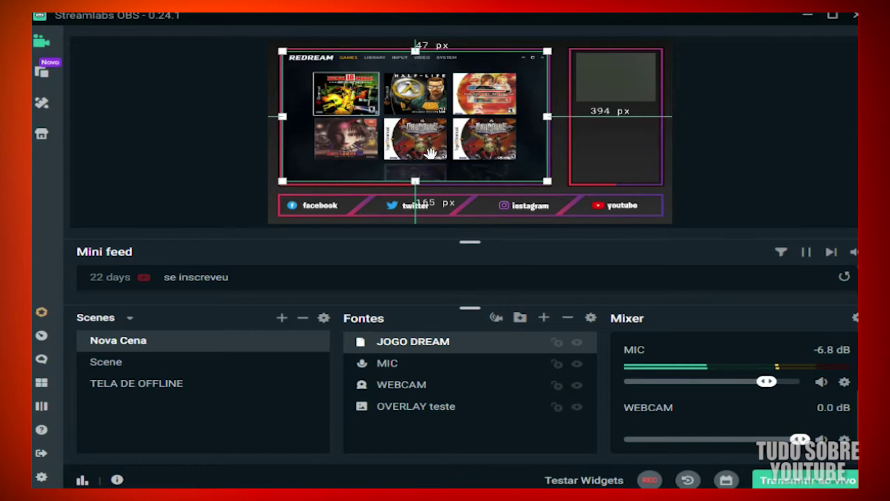
drag(414, 181, 415, 182)
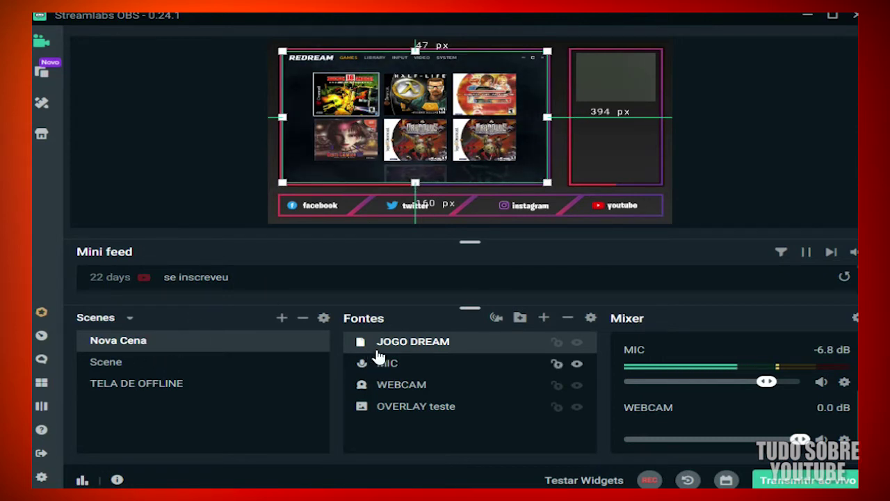
Examine where the microphone, webcam, overlay and game sources of Nova Cena appear in the preview
click(388, 363)
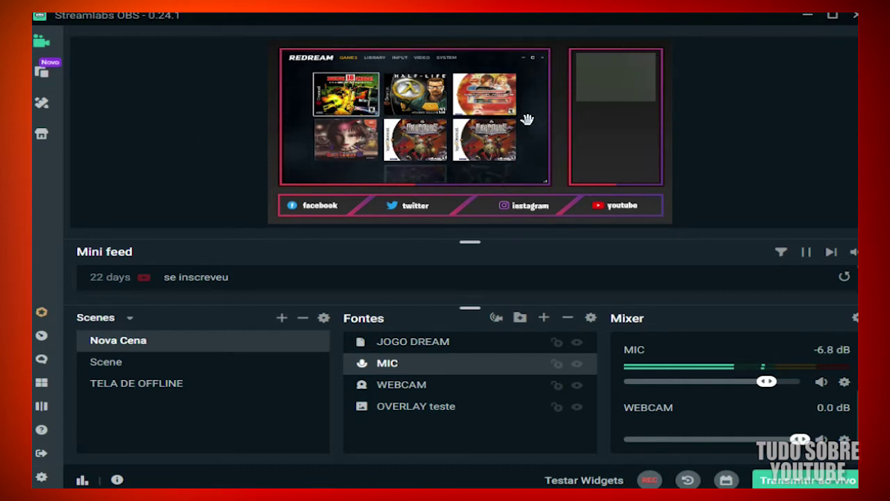
click(612, 87)
click(397, 110)
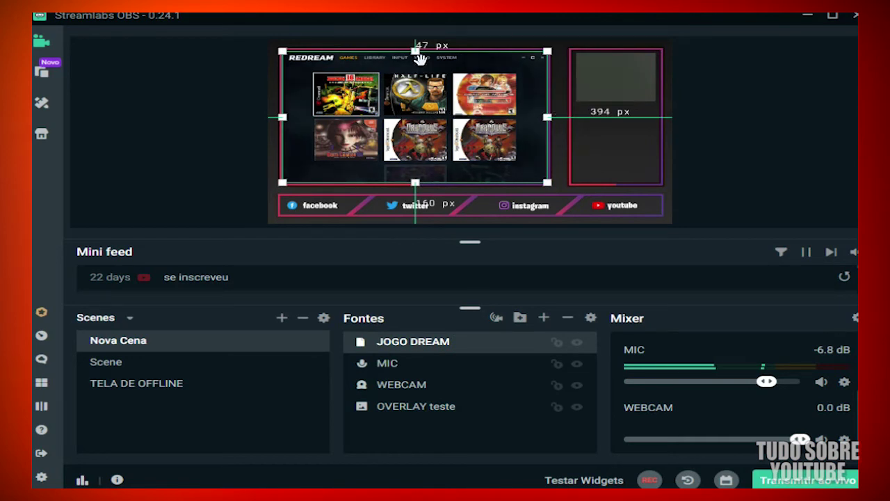
click(440, 415)
click(421, 392)
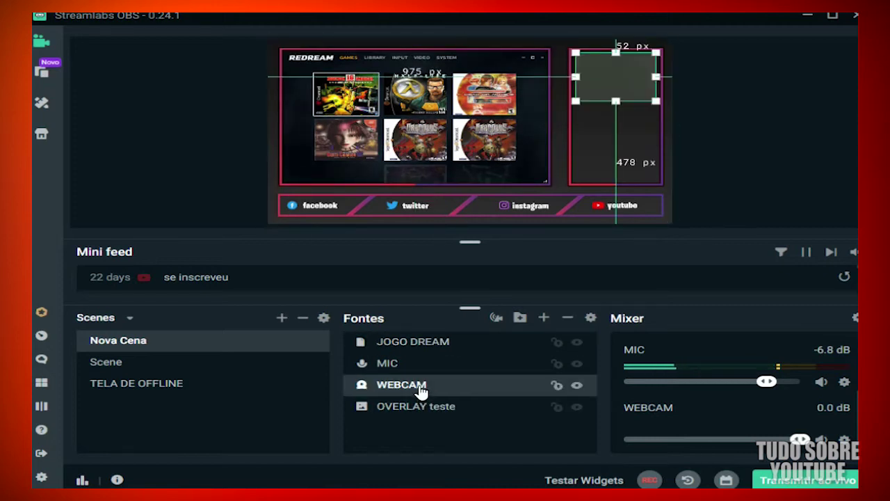
click(387, 362)
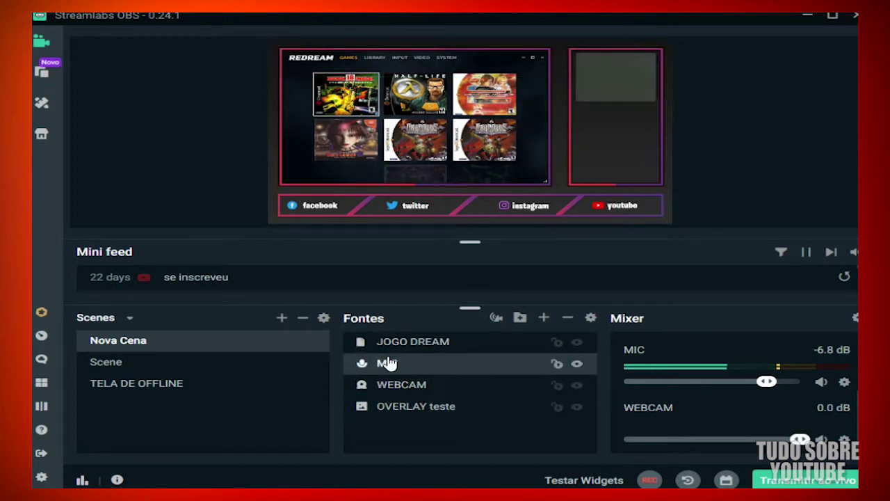
click(442, 343)
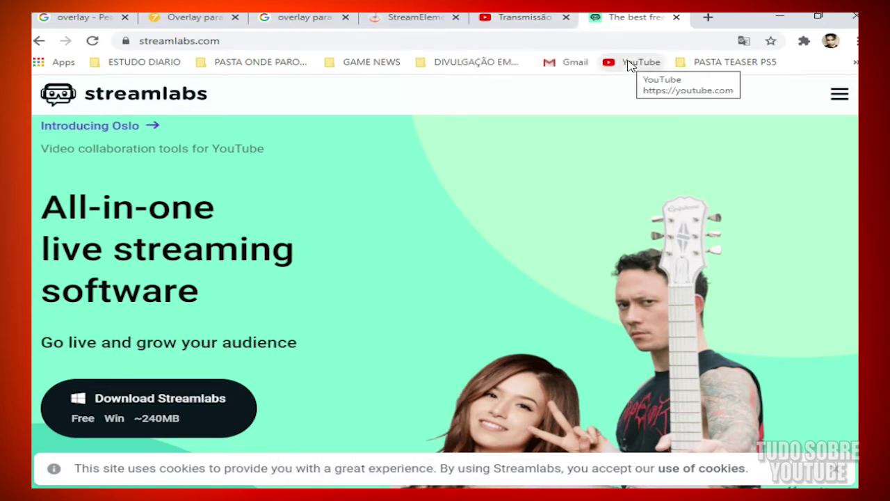
Check the live stream page and the signed-in account in YouTube Studio in the browser
click(508, 23)
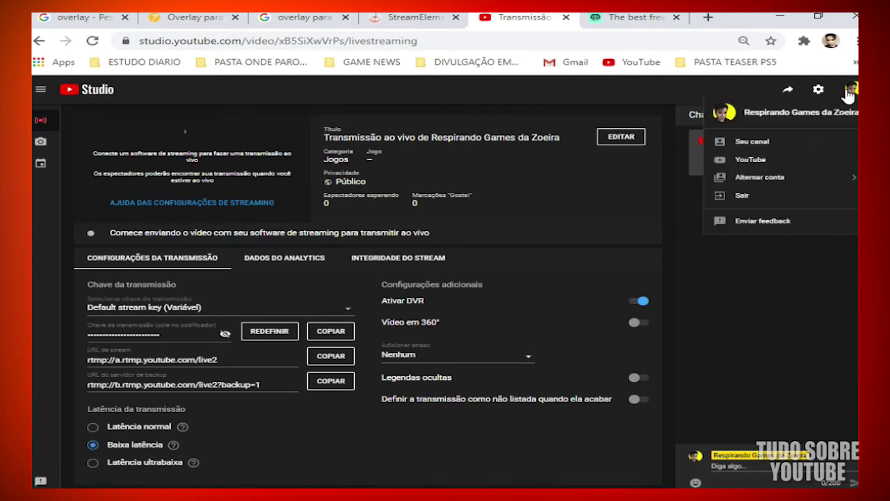
click(657, 101)
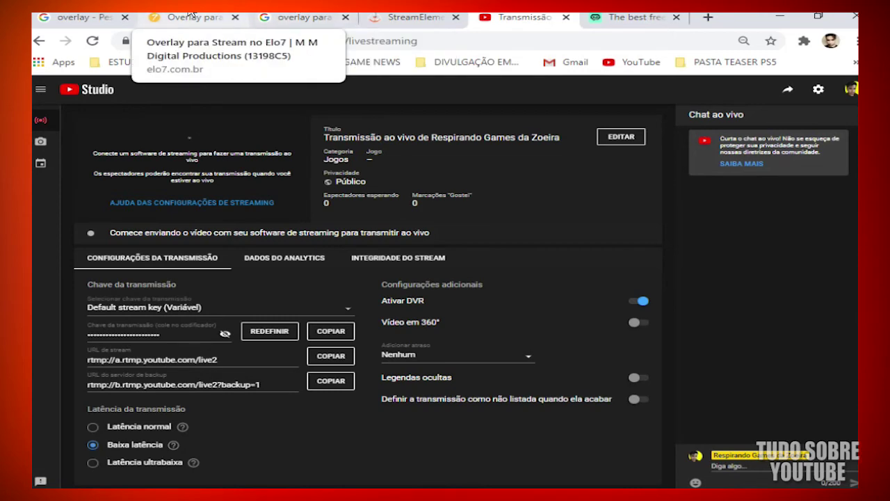
Load YouTube in place of the overlay image search and open the account's own channel page
click(77, 16)
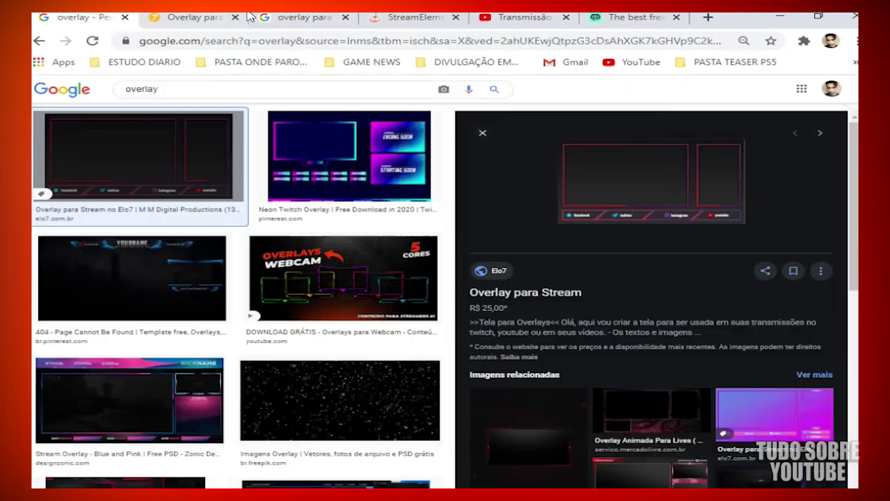
click(612, 63)
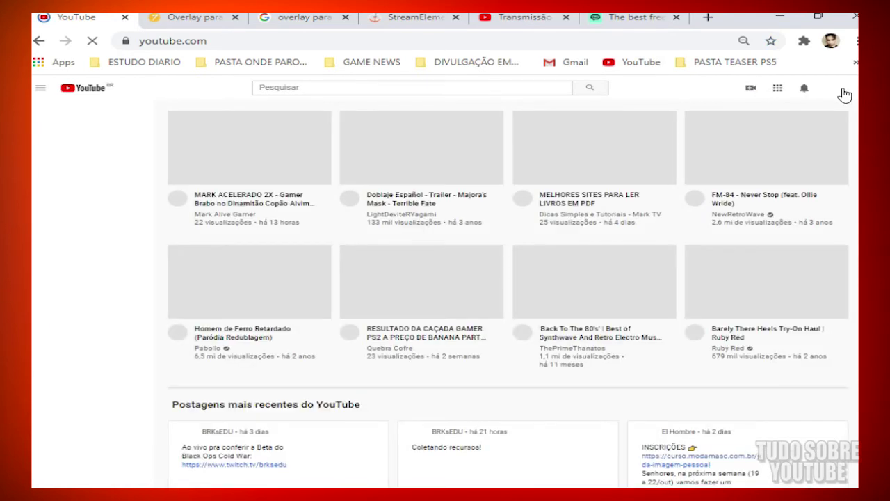
click(840, 89)
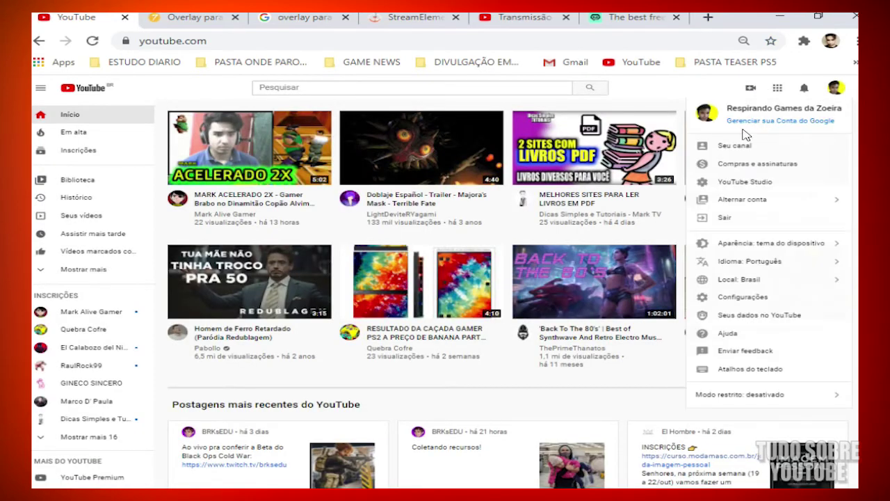
click(741, 144)
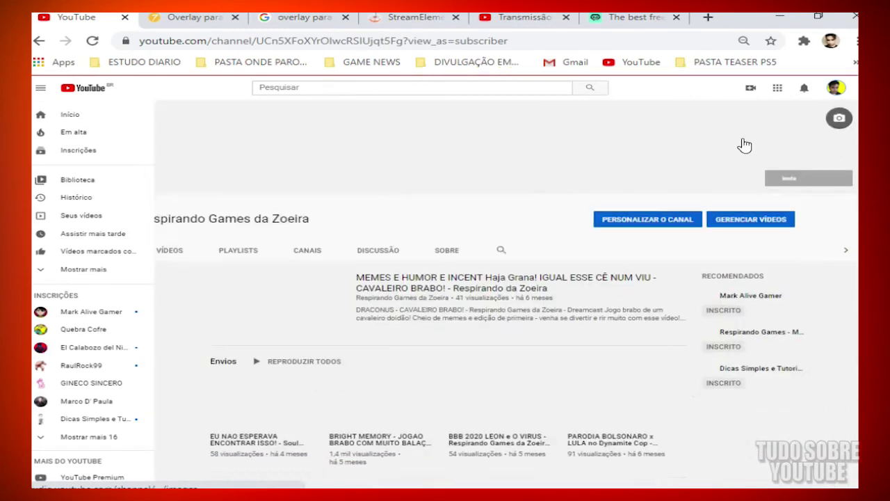
Open the live control room with Transmitir ao vivo, and return to the already configured stream's page with its stream key settings
click(750, 91)
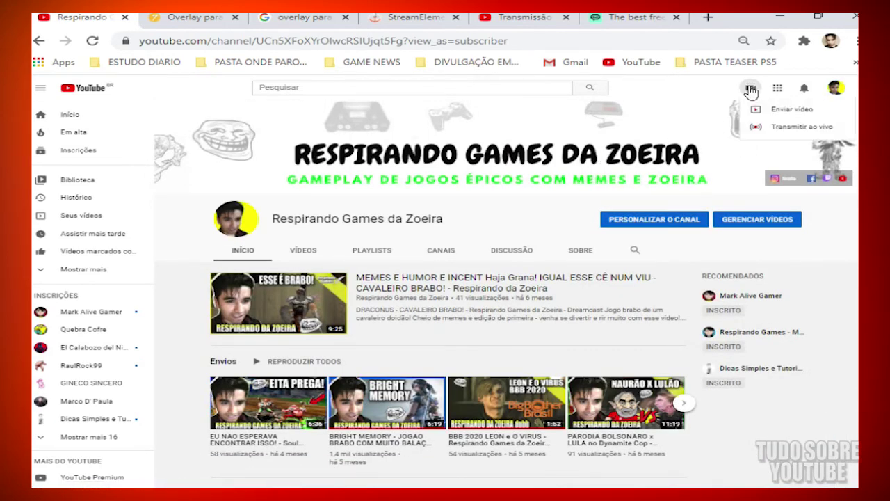
click(808, 132)
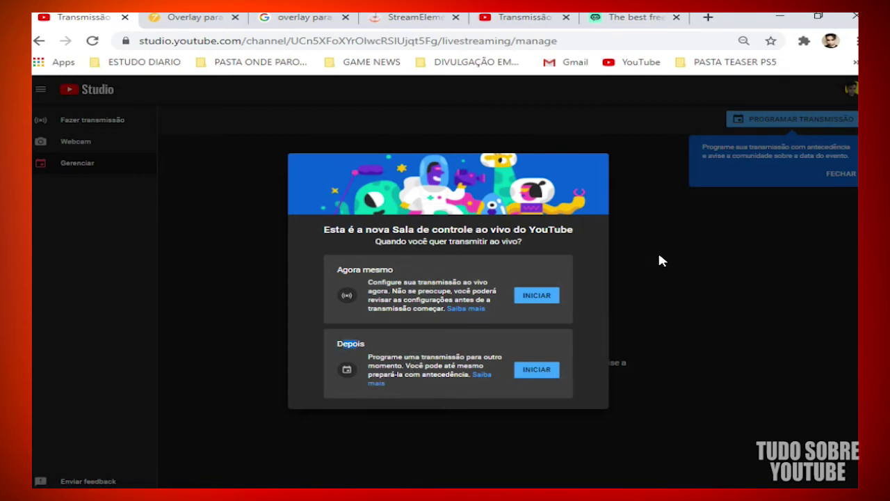
click(525, 17)
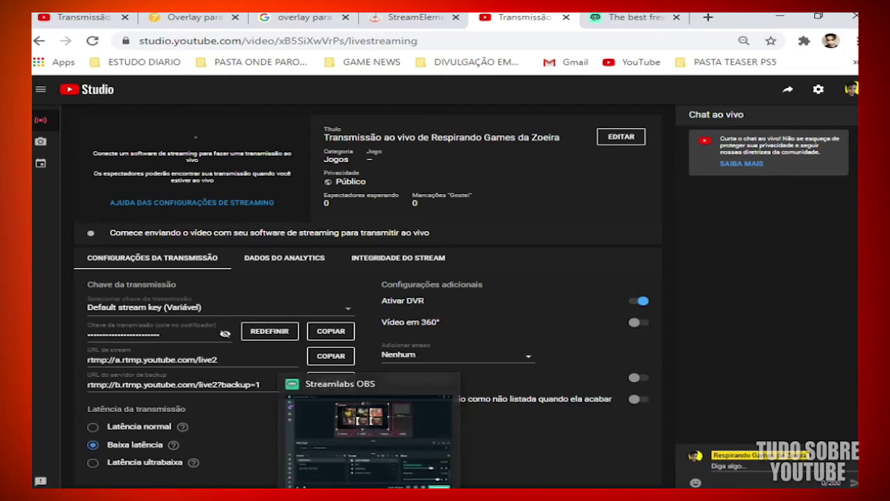
Switch to Streamlabs OBS and set the Stream Type in the Transmissão settings to Serviços de Streaming
click(387, 449)
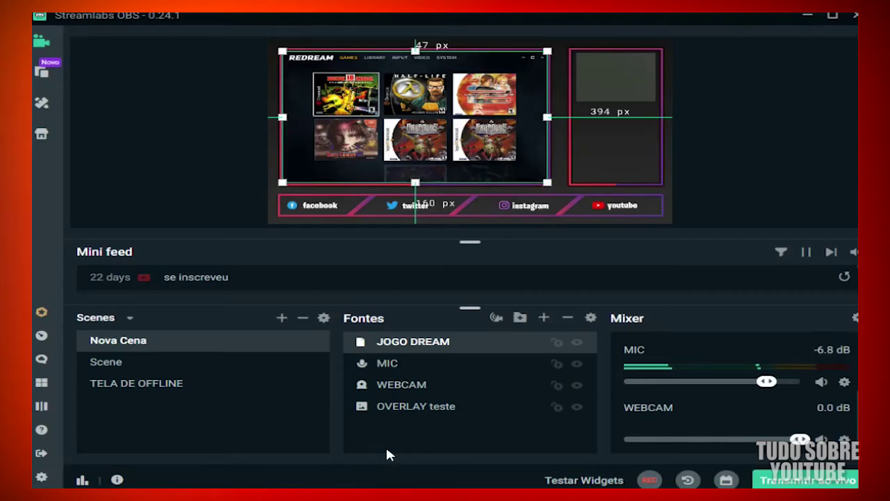
click(41, 479)
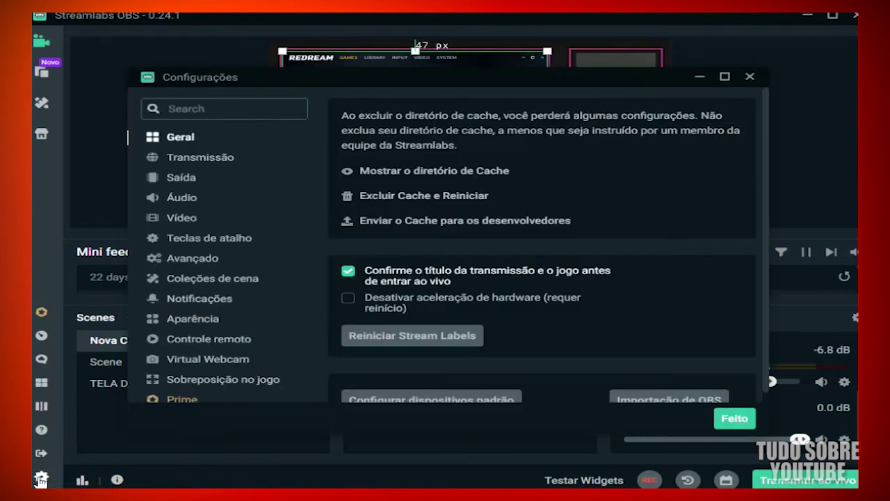
click(207, 167)
scroll(550, 249, down, 1)
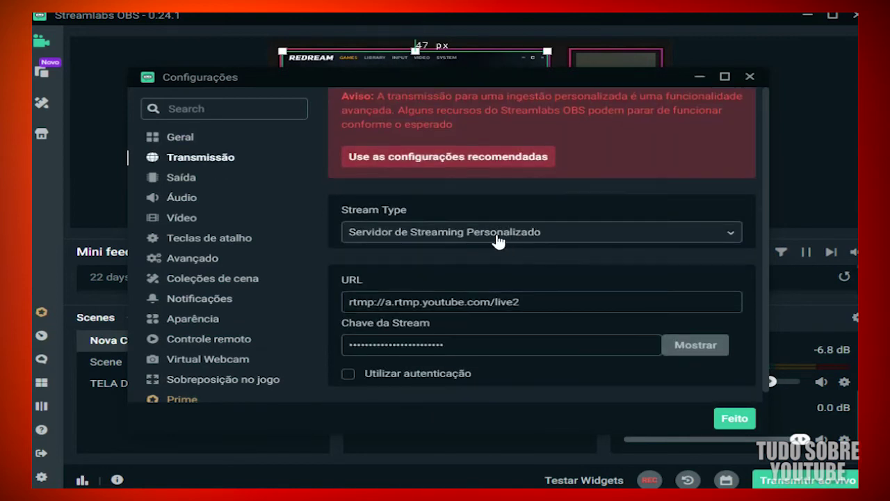
click(499, 241)
click(449, 257)
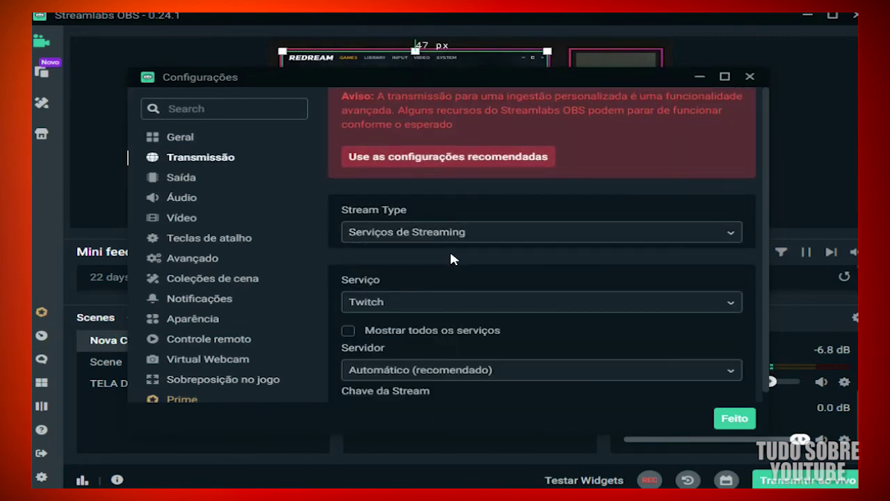
Set the Stream Type in the Transmissão settings to Servidor de Streaming Personalizado
scroll(495, 260, up, 1)
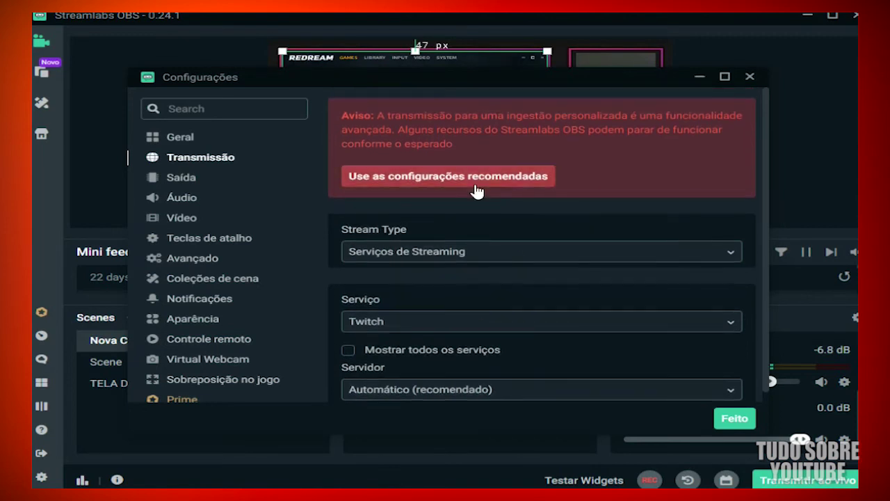
scroll(560, 203, down, 2)
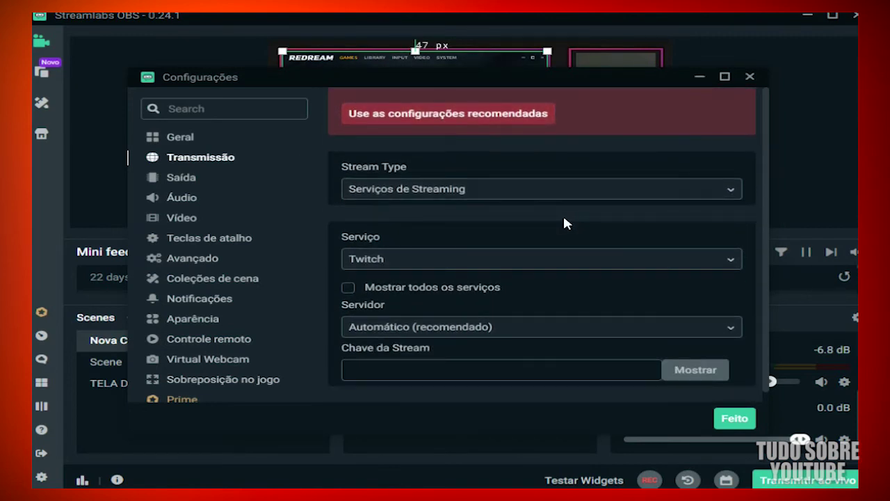
click(408, 195)
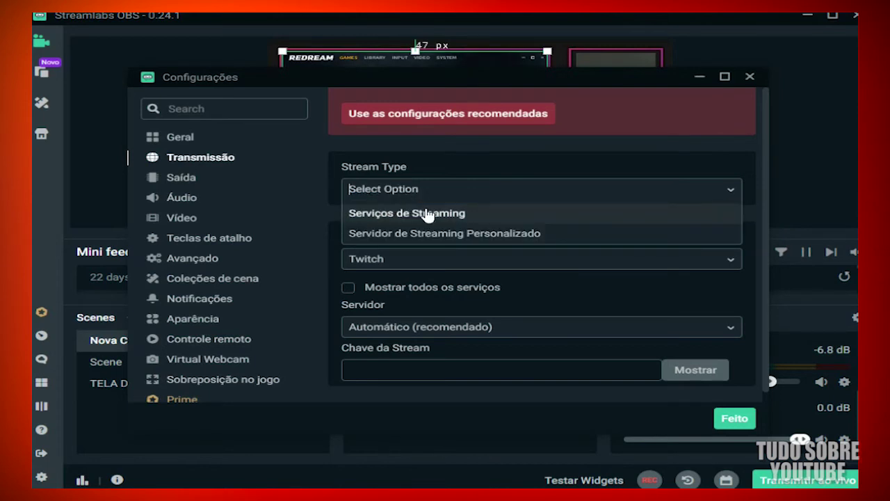
click(480, 237)
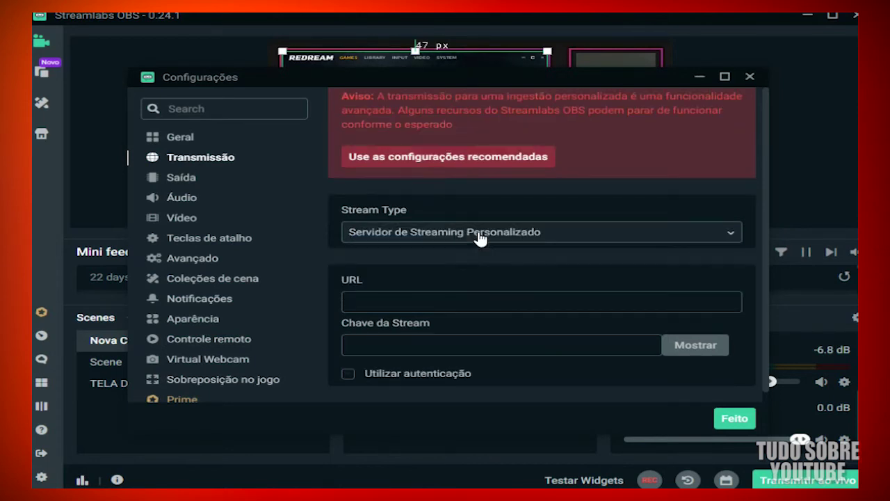
scroll(480, 238, down, 1)
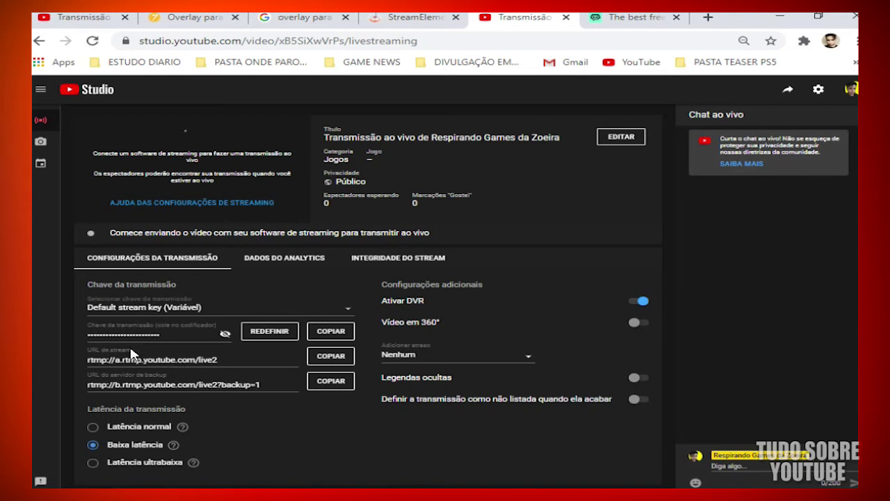
Copy the primary stream URL from YouTube Studio and enter rtmp://a.rtmp.youtube.com/live2 as the URL in the Streamlabs OBS Transmissão settings
click(137, 354)
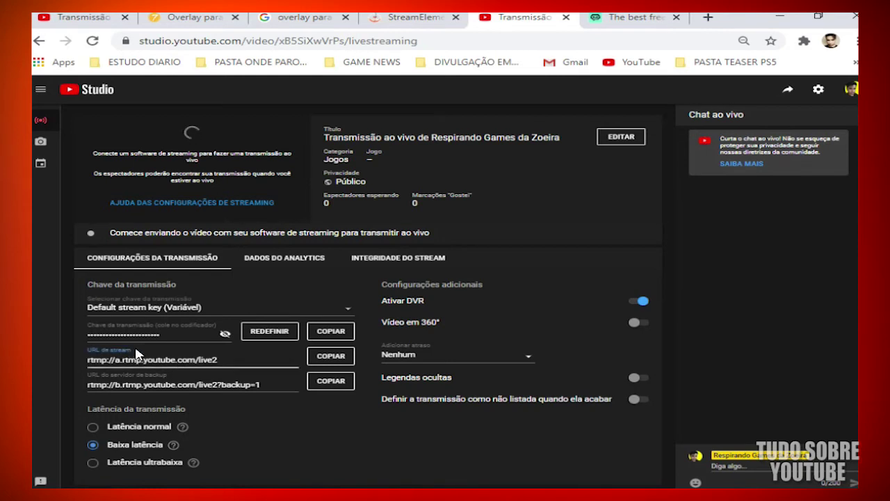
click(325, 357)
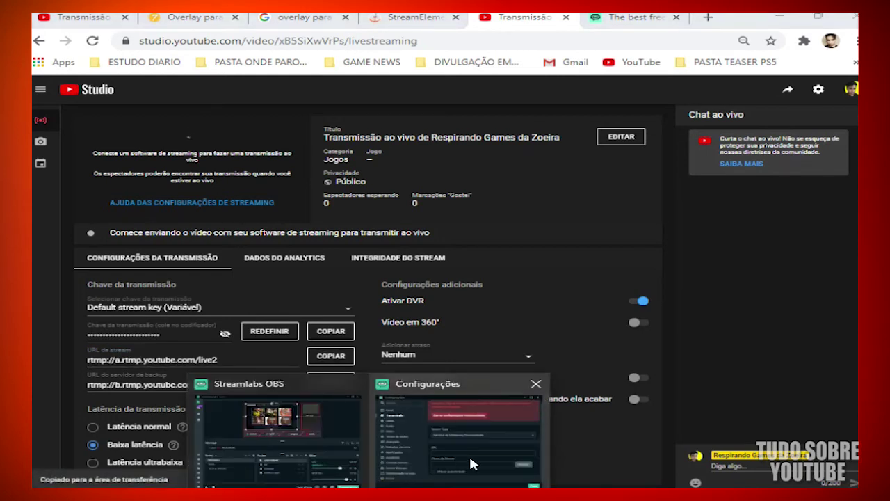
click(460, 455)
text(rtmp://a.rtmp.youtube.com/live2)
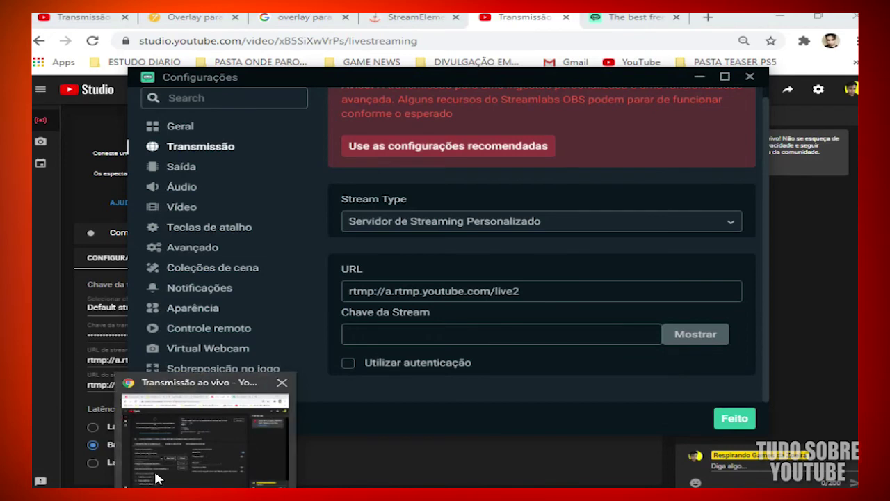
Copy the stream key from YouTube Studio, paste it into Chave da Stream in the Streamlabs OBS settings and save them
click(178, 457)
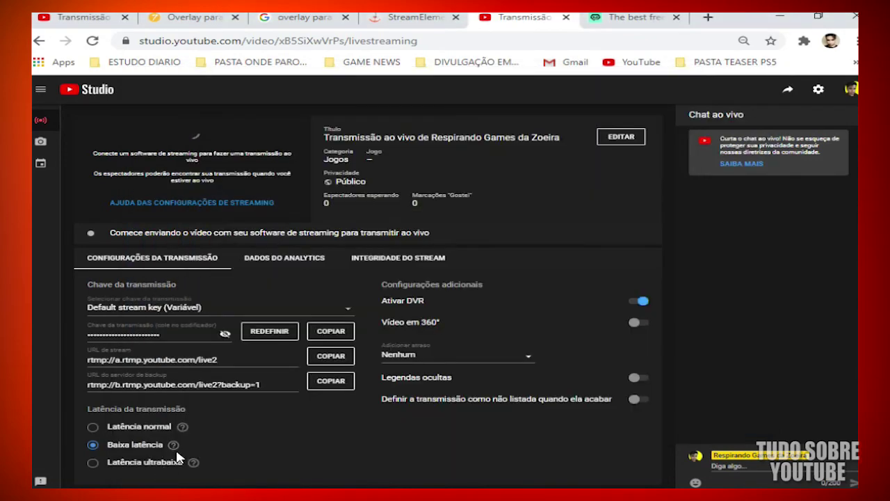
click(327, 334)
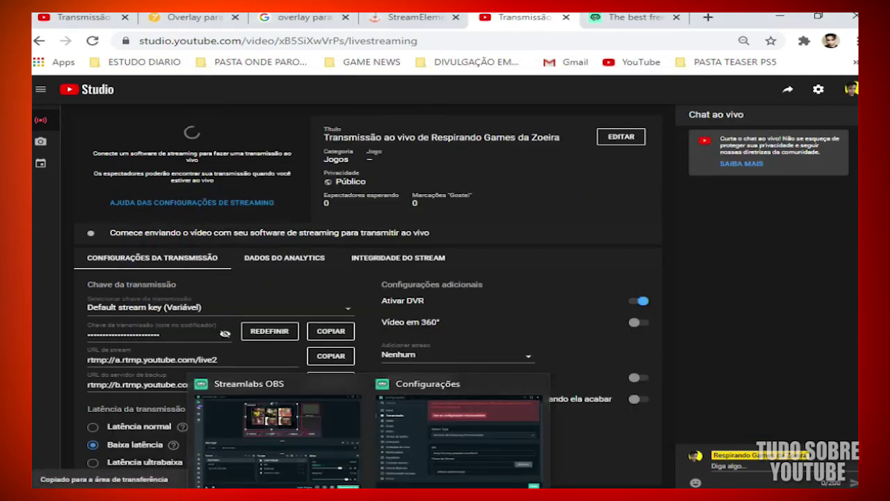
click(456, 461)
key(ctrl+v)
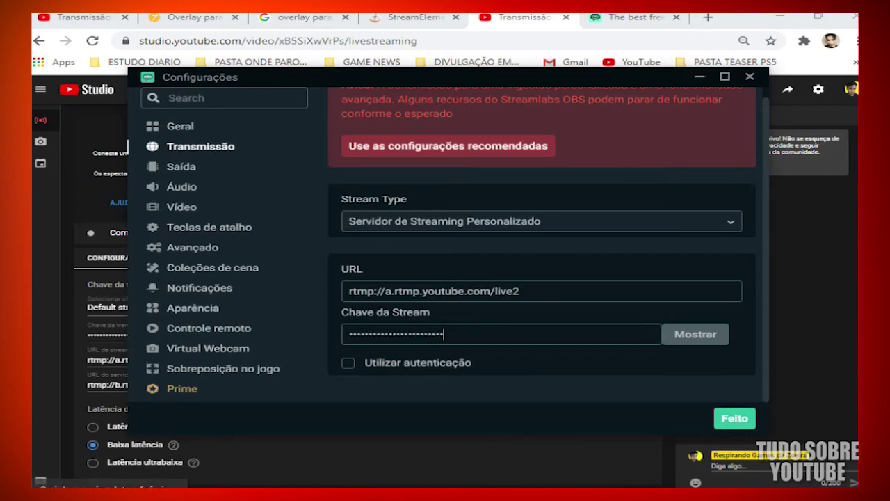
click(735, 418)
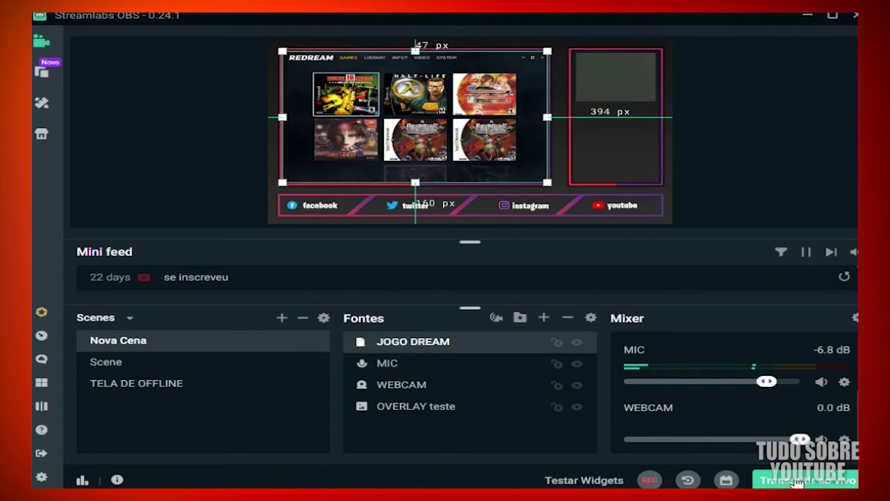
Start the live transmission in Streamlabs OBS and check its preview in YouTube Studio in the browser
click(798, 481)
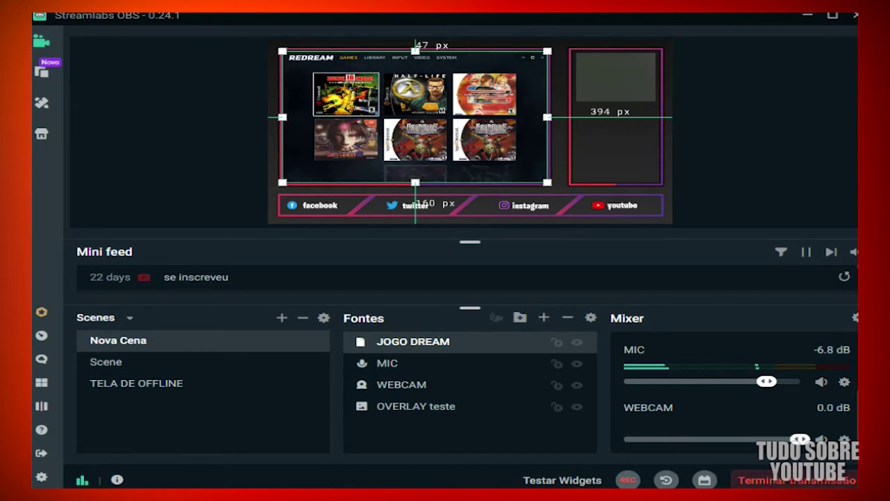
mouse_move(293, 489)
click(202, 438)
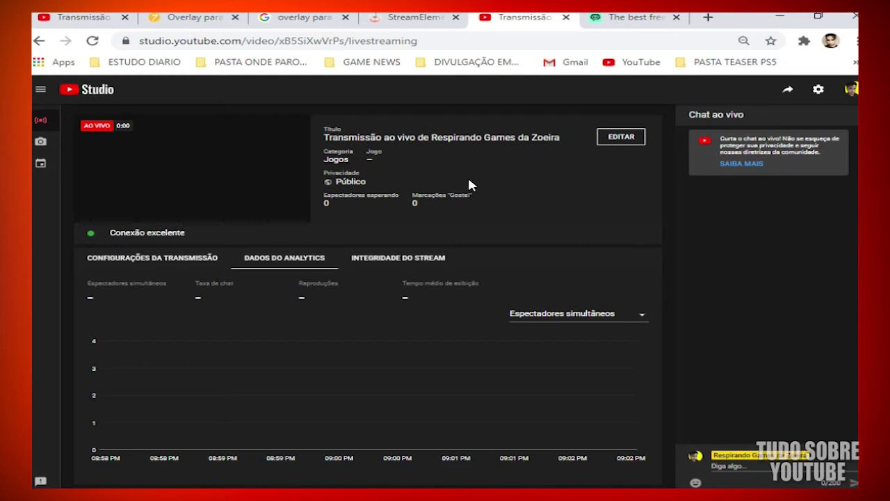
mouse_move(265, 174)
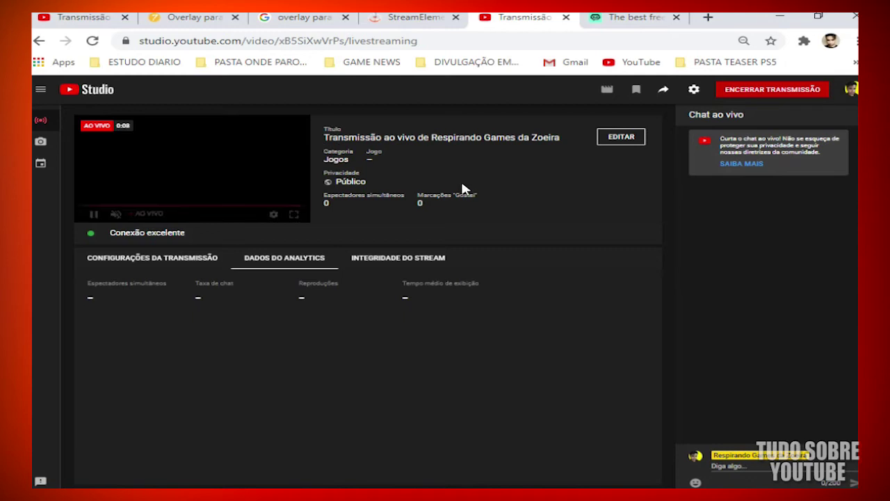
End the live stream in YouTube Studio, confirm stopping it and dismiss the congratulations message
click(750, 101)
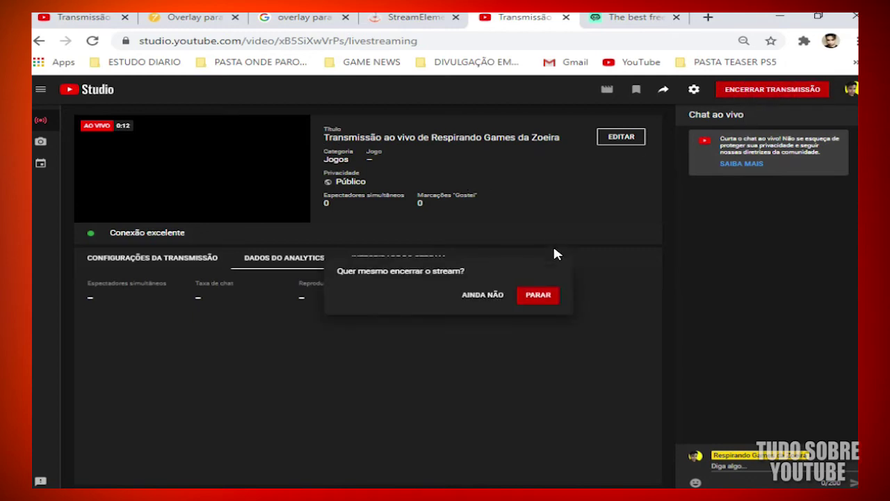
click(536, 299)
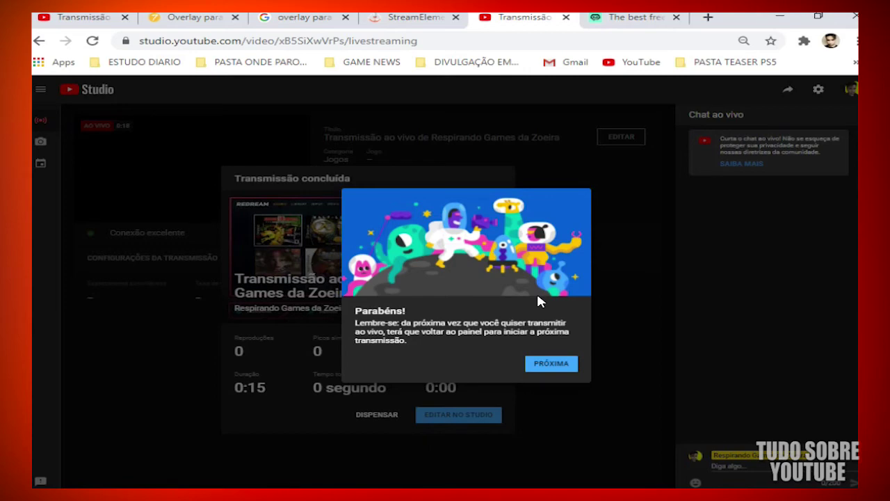
click(572, 369)
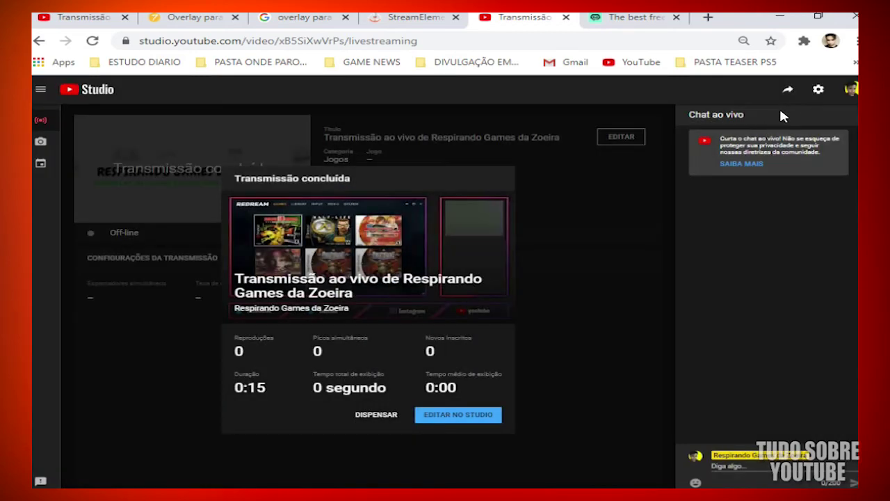
Return to YouTube through the account options and start another live stream with Transmitir ao vivo
click(850, 90)
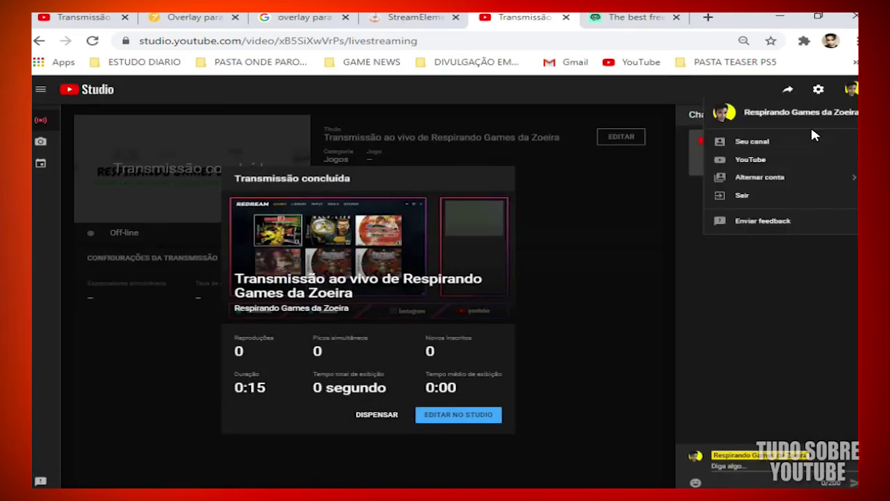
click(758, 152)
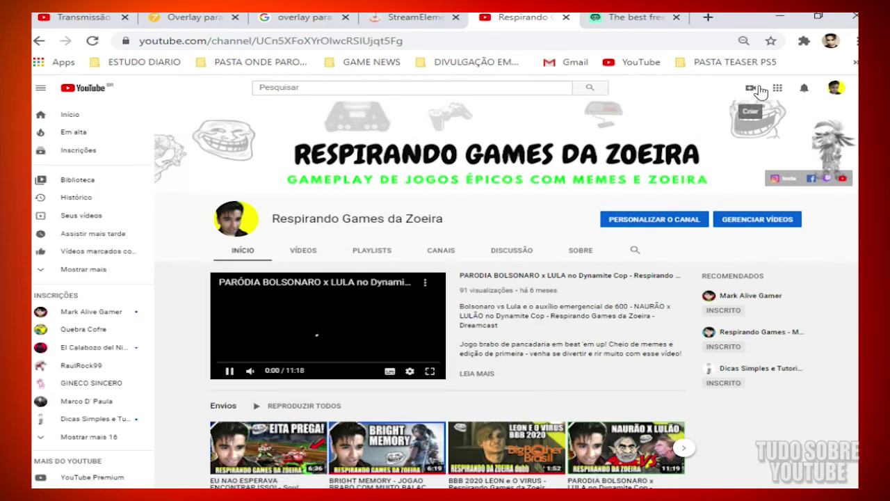
click(761, 91)
click(794, 125)
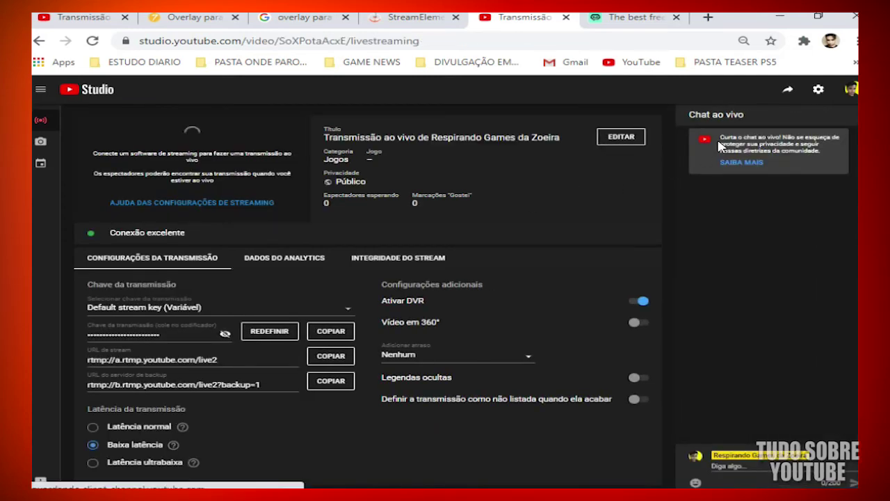
Close the new stream's page and, in the other control room page, choose Depois with Software para streaming and open the Novo stream form
click(566, 21)
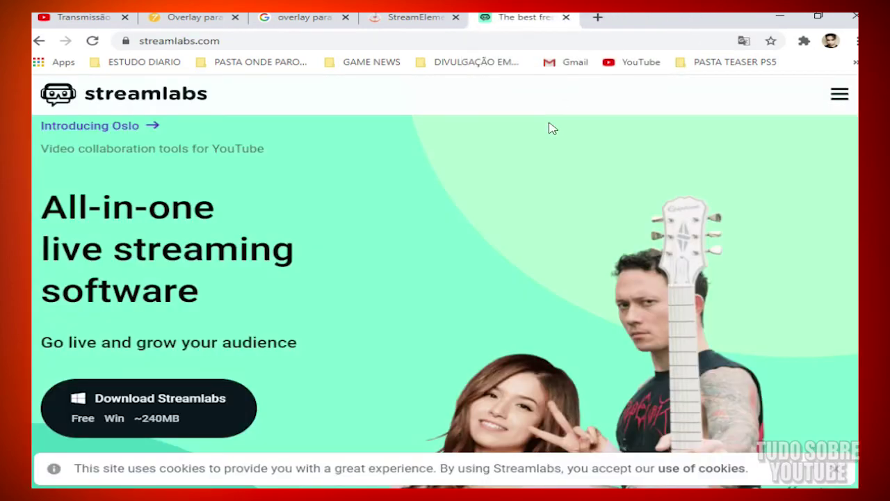
click(103, 17)
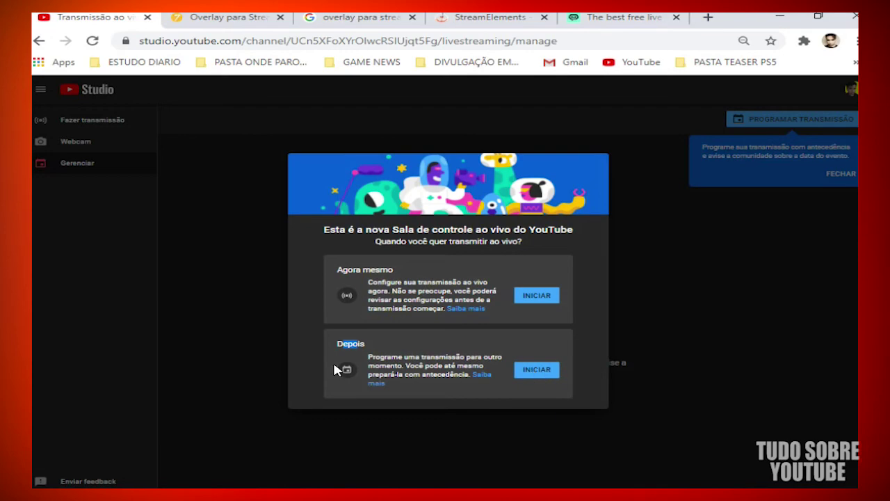
click(523, 369)
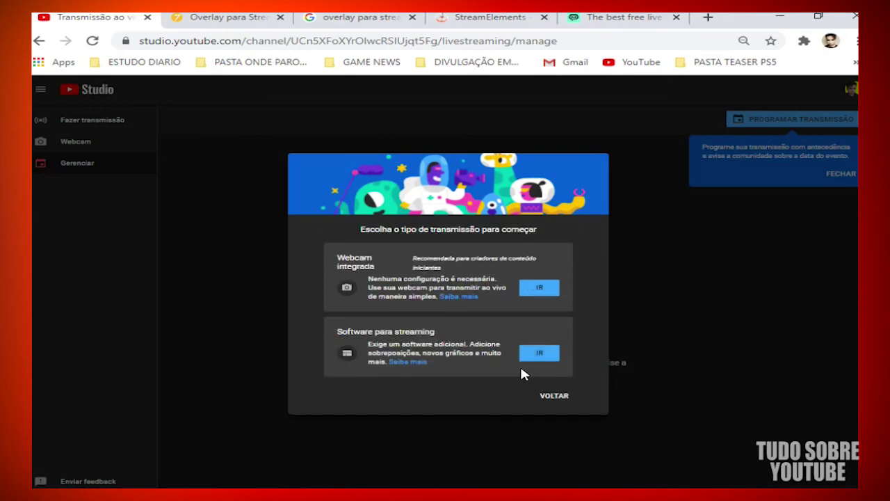
click(551, 359)
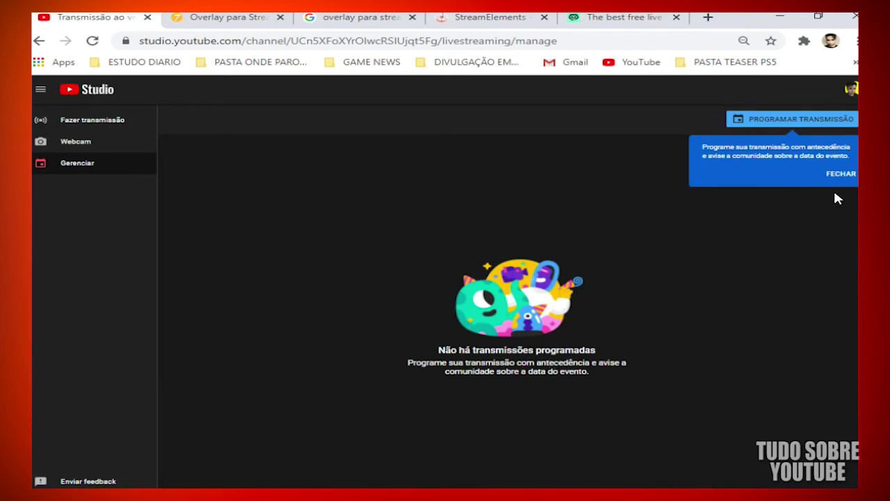
click(840, 180)
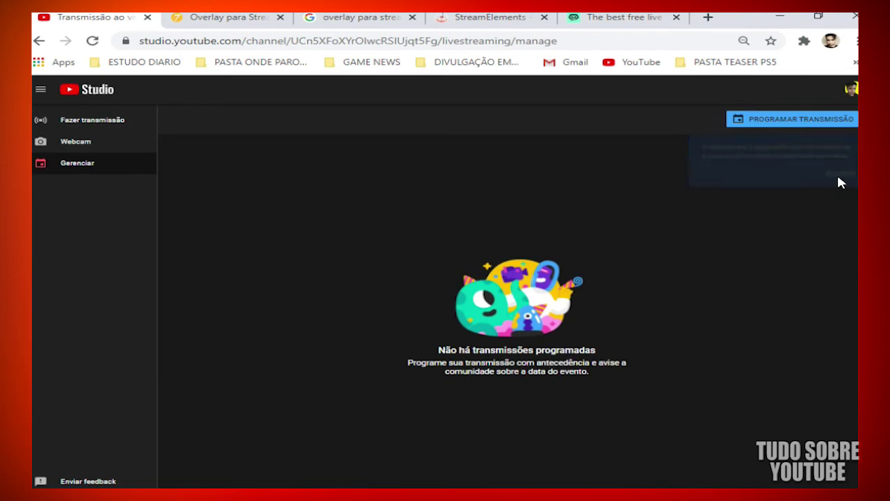
click(750, 125)
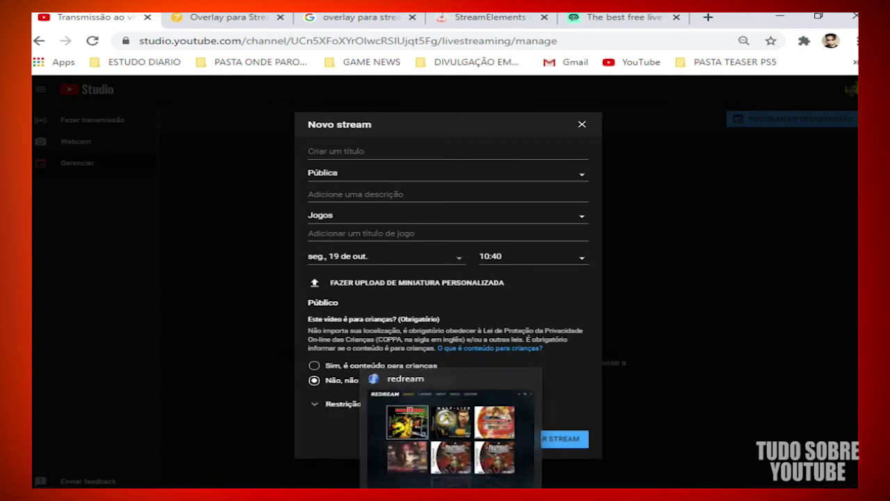
Switch to Streamlabs OBS, end the running transmission and select the TELA DE OFFLINE scene
click(397, 422)
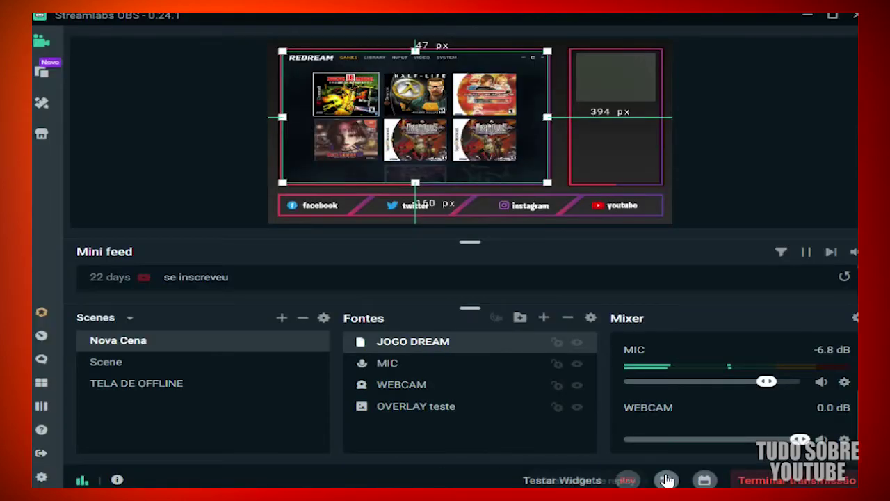
click(769, 481)
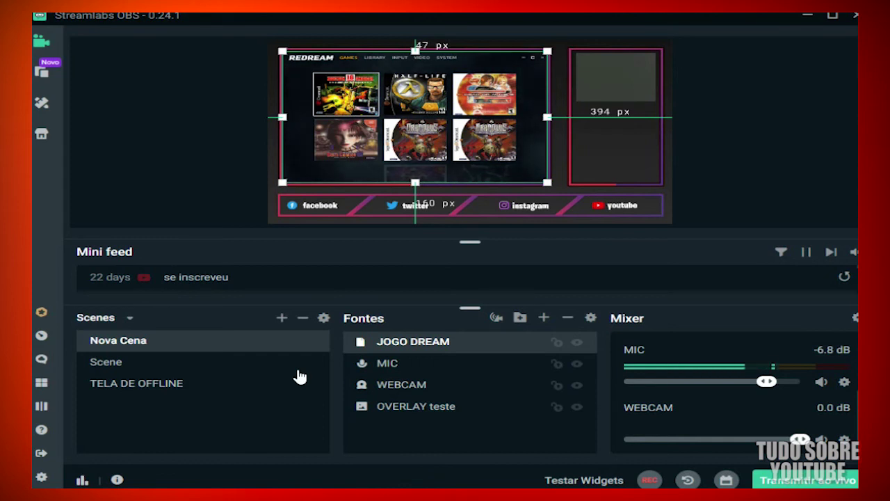
click(154, 387)
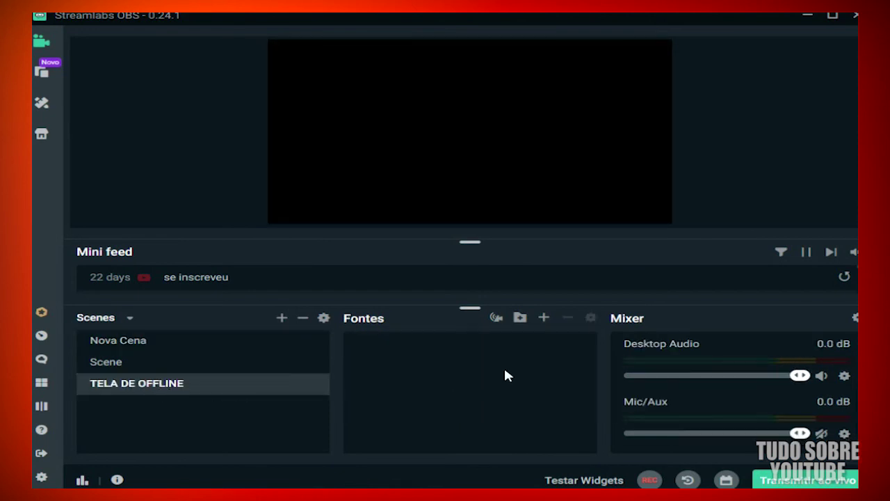
Add a new Imagem source named OFF to the TELA DE OFFLINE scene
click(544, 317)
click(191, 281)
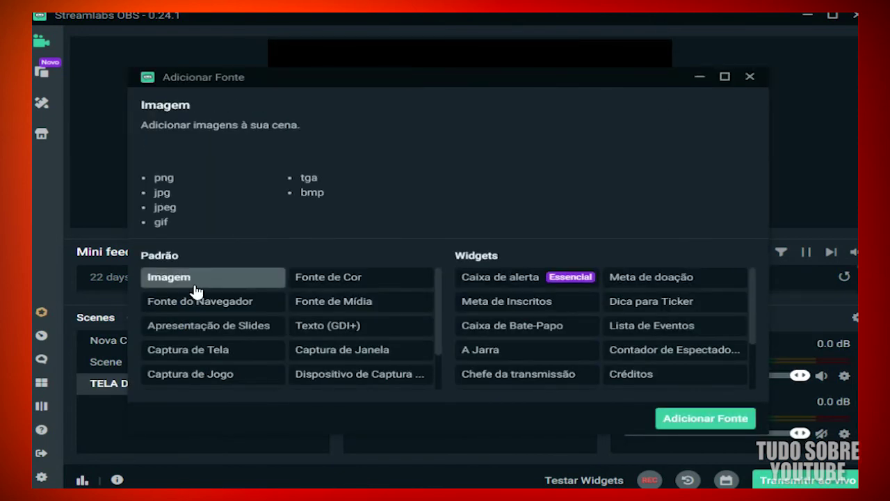
click(679, 419)
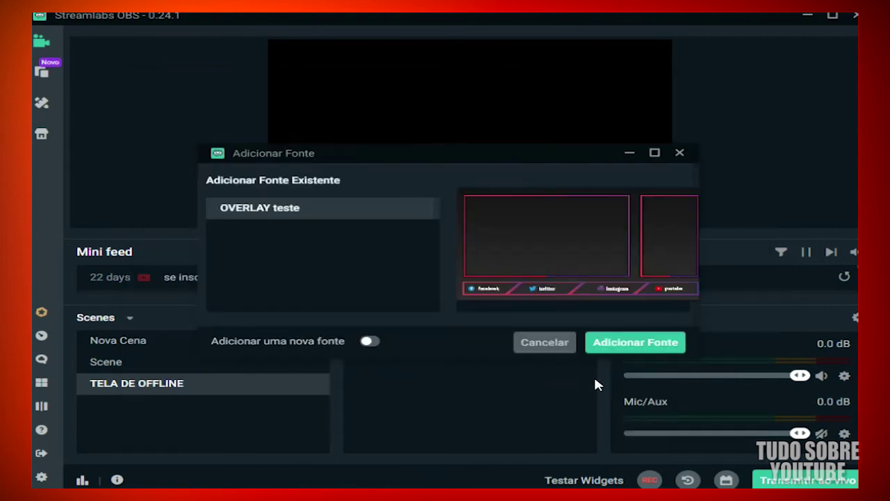
click(369, 341)
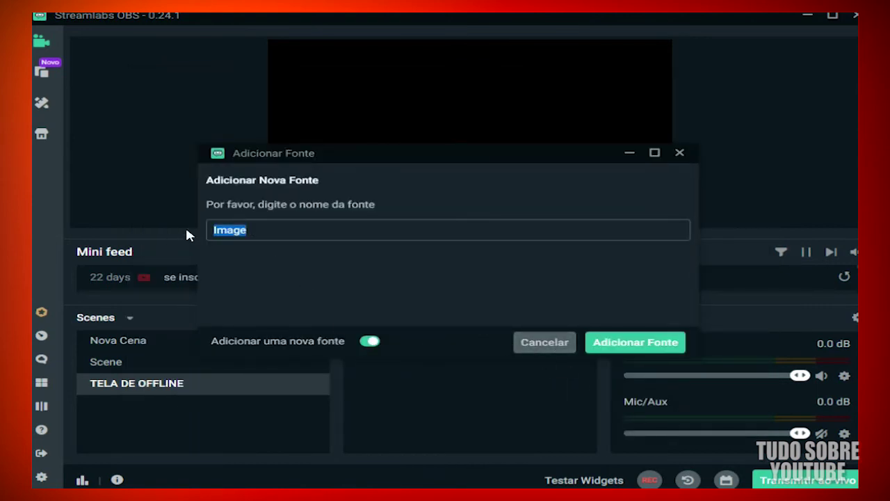
text(OFF)
click(627, 342)
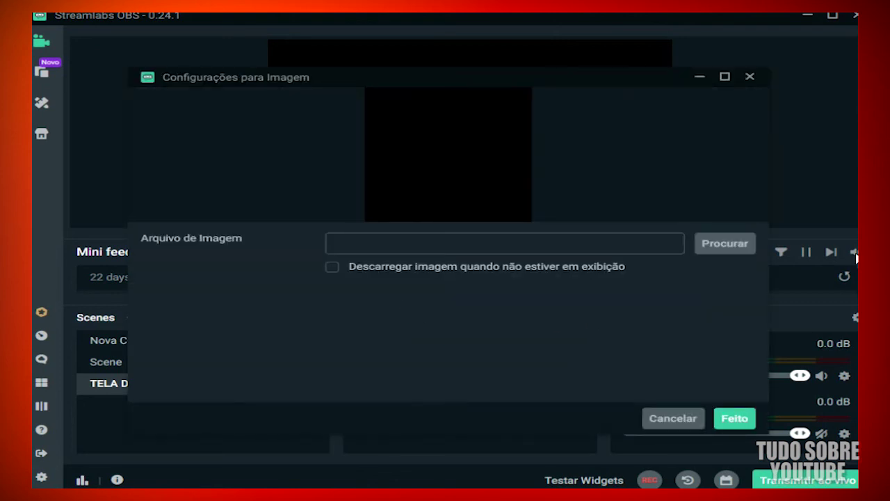
click(742, 254)
scroll(467, 188, down, 10)
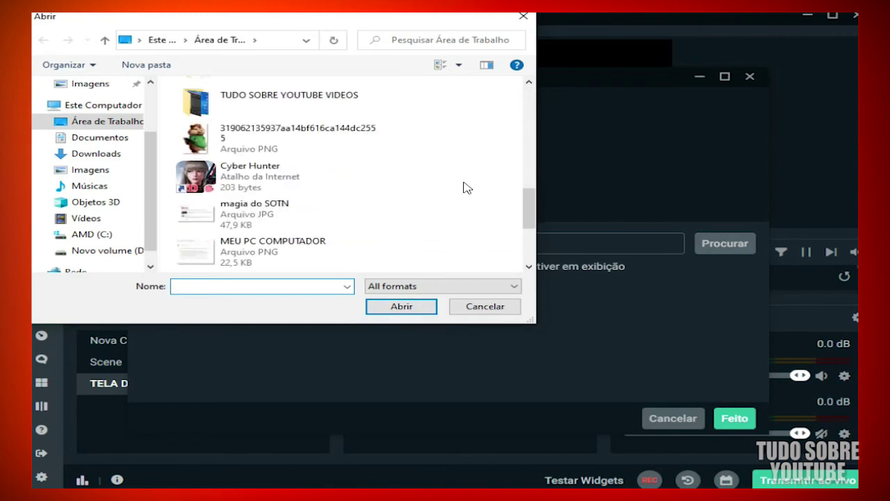
scroll(463, 191, down, 3)
scroll(312, 248, up, 2)
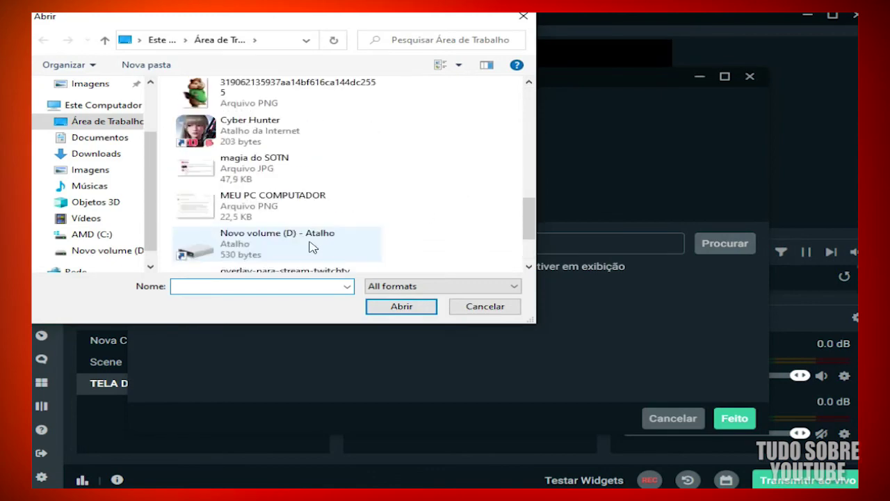
scroll(312, 248, up, 5)
scroll(313, 247, down, 2)
scroll(312, 248, down, 3)
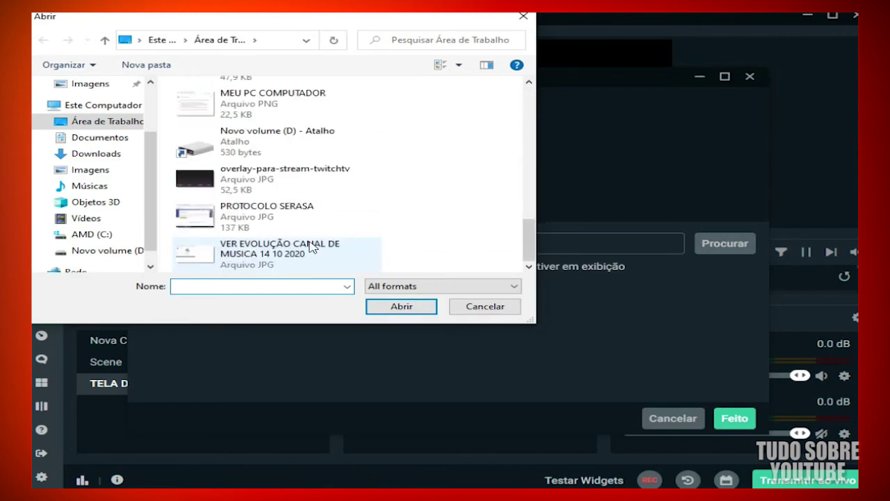
scroll(327, 189, up, 3)
click(210, 99)
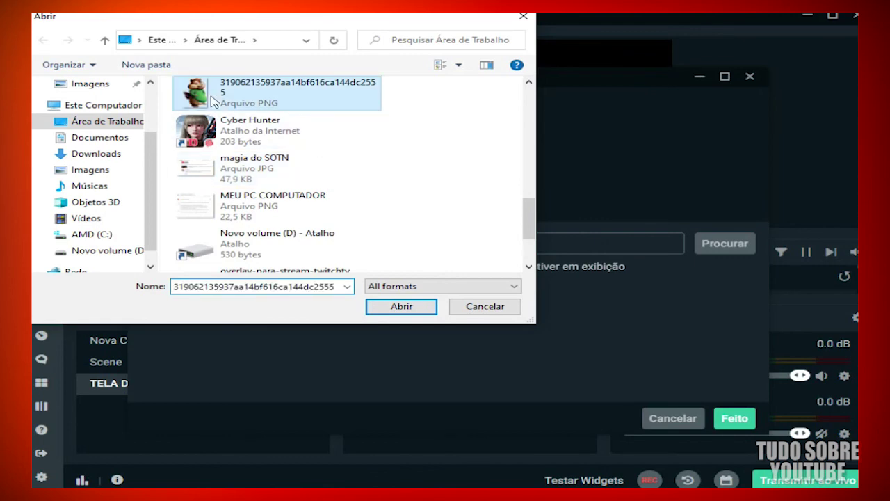
click(402, 306)
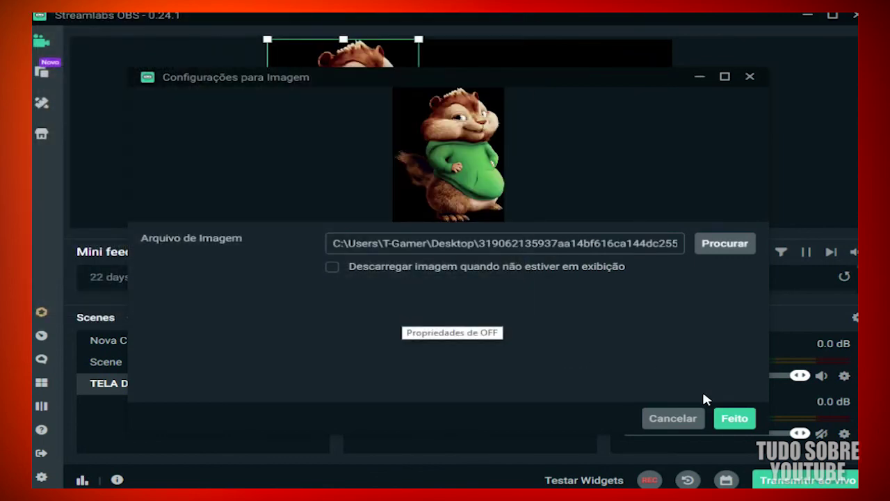
click(735, 418)
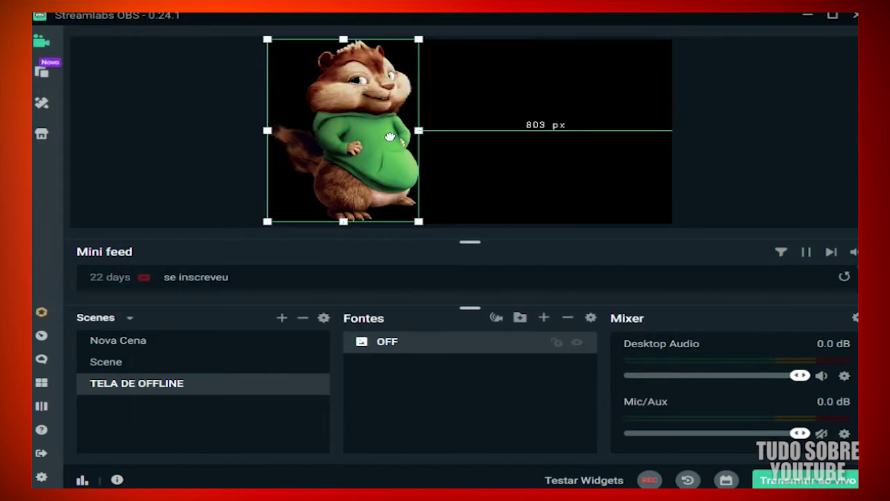
Move the chipmunk image slightly inward from the canvas edge, shrink it a little and deselect it
drag(382, 138, 403, 136)
drag(441, 39, 423, 44)
click(459, 388)
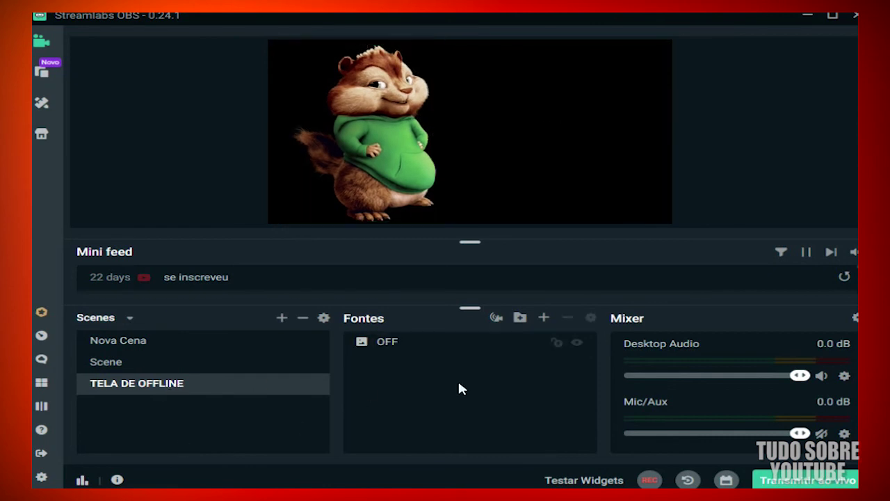
Add a new Texto (GDI+) source named OFF to the TELA DE OFFLINE scene
click(544, 317)
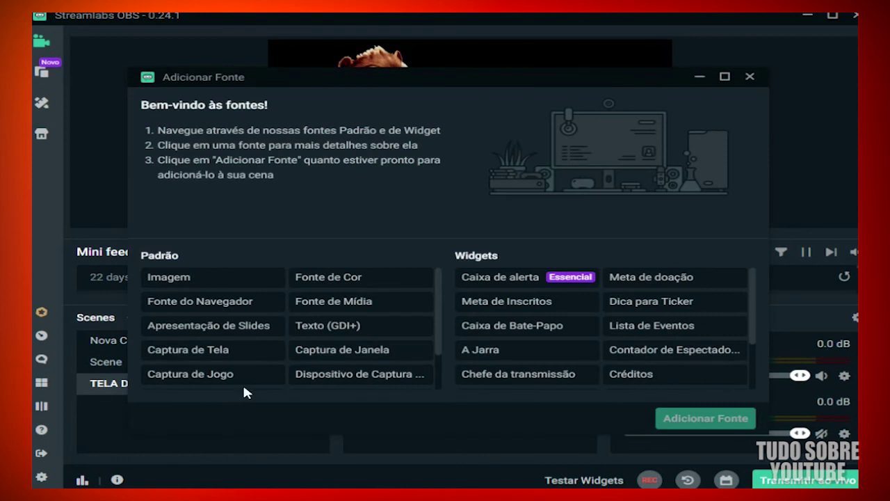
click(356, 329)
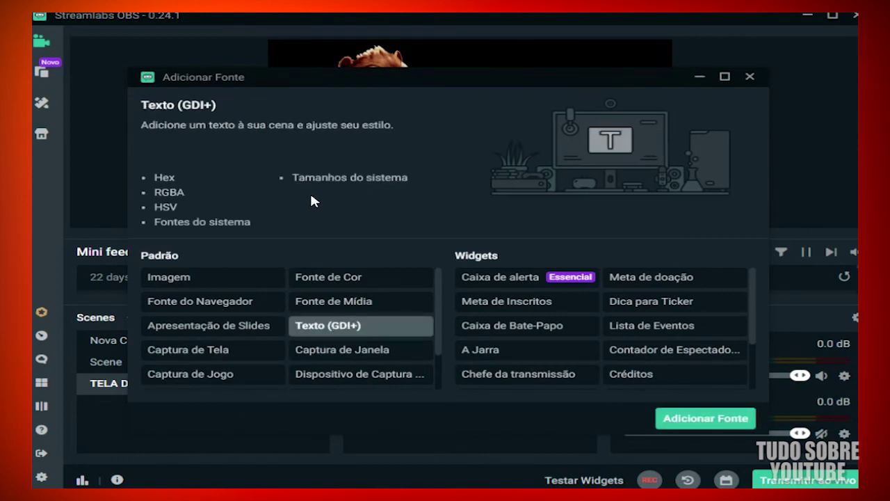
click(679, 420)
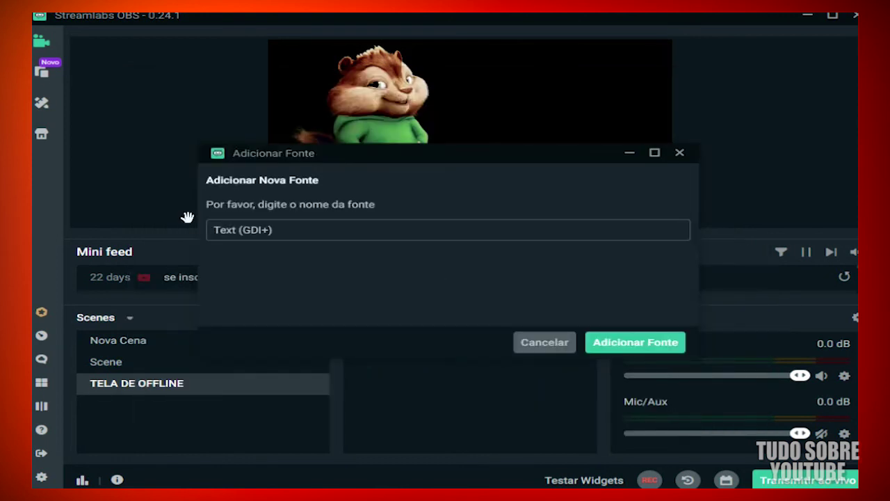
text(OFF)
click(634, 341)
Enter OFFLINE and VOLTAMOS EM BREVE on two lines as the source's text
scroll(724, 306, down, 2)
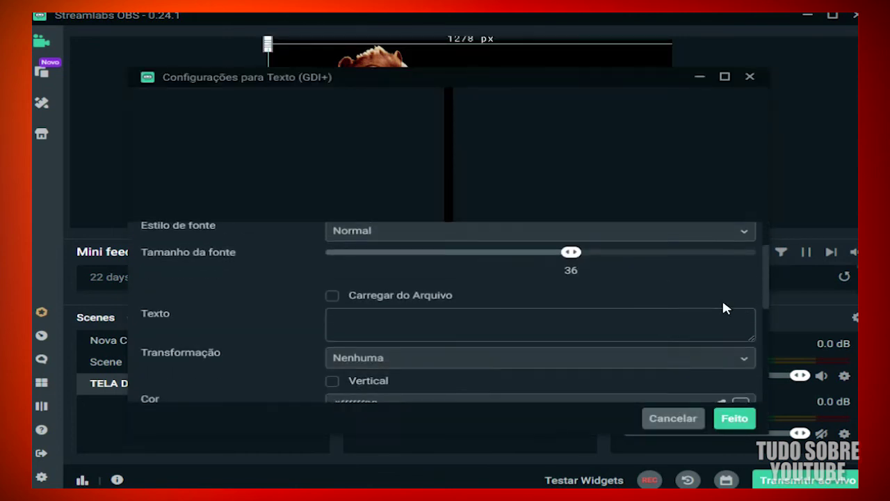
scroll(503, 312, down, 2)
scroll(382, 341, up, 2)
click(368, 327)
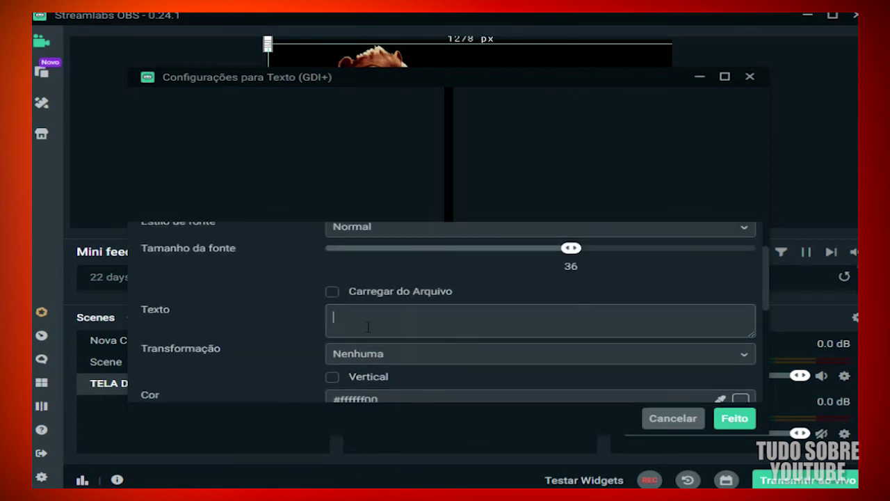
text(OFFLINE)
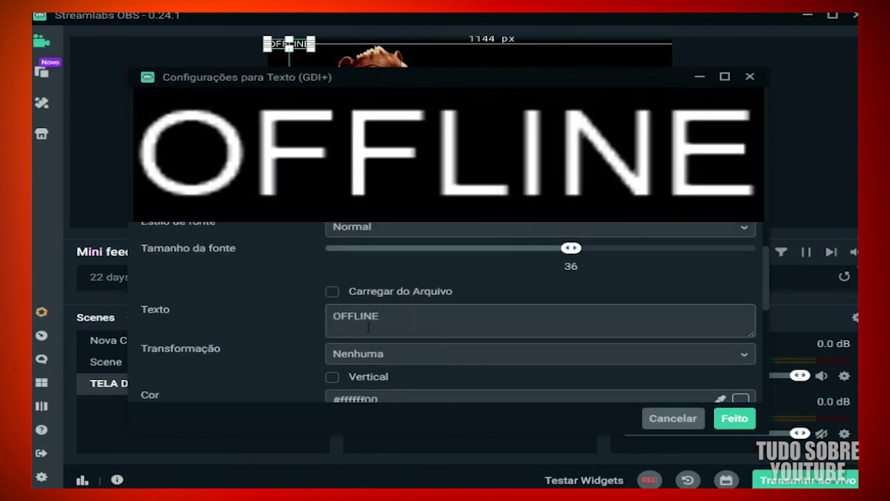
key(Return)
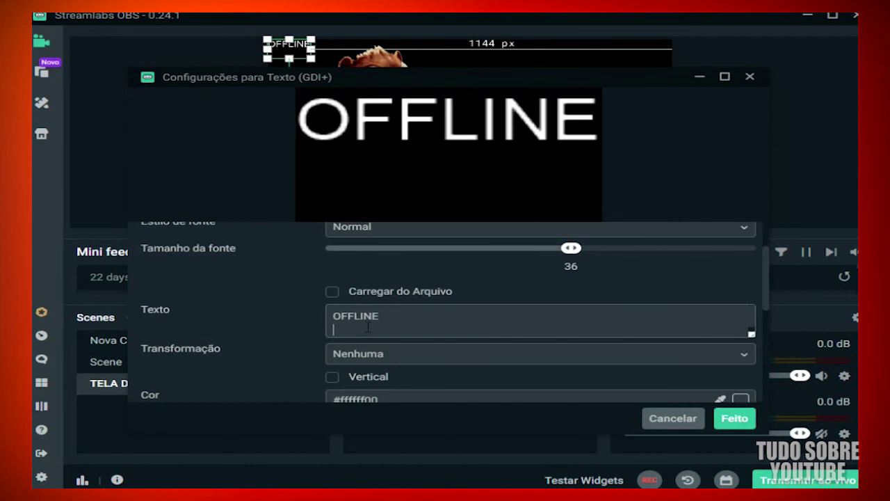
text(VOLTAMOS EM BREVE)
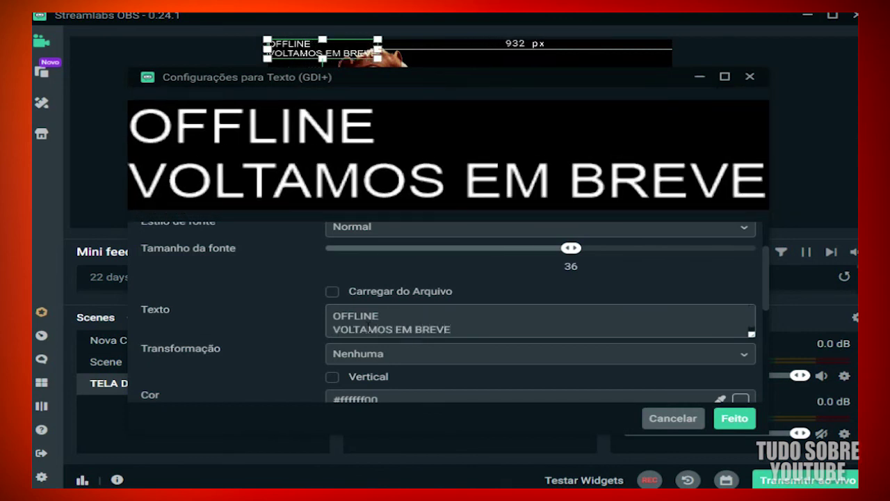
Indent the OFFLINE line with leading spaces so it sits centred above VOLTAMOS EM BREVE
mouse_move(425, 77)
mouse_down()
mouse_move(382, 243)
mouse_move(419, 92)
mouse_up()
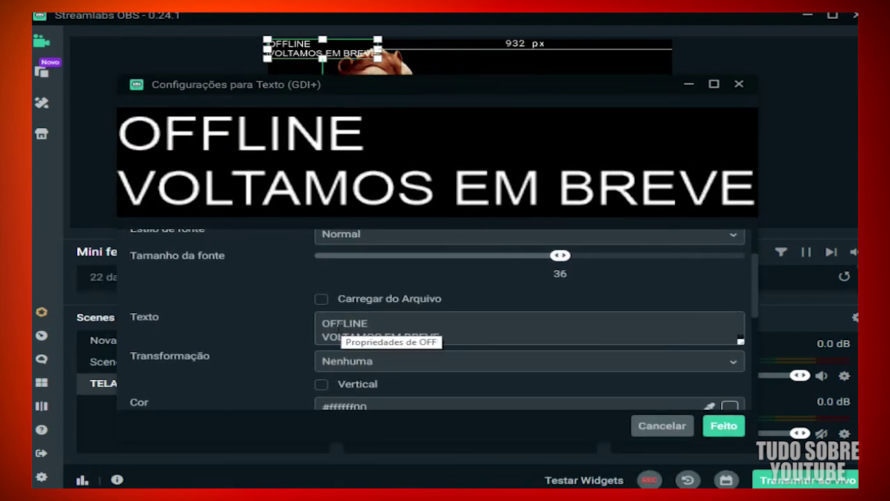
click(319, 324)
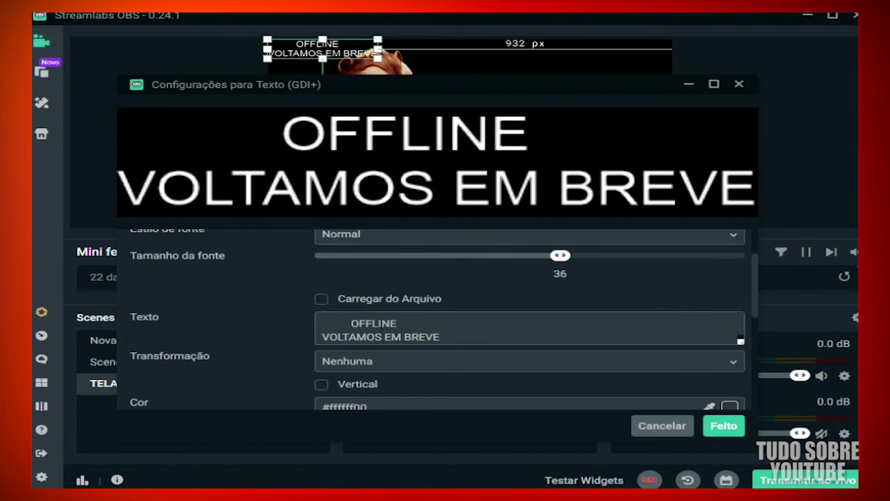
drag(401, 324, 353, 324)
Enable Contorno for the text and set Tamanho do Contorno to 4
scroll(631, 371, down, 5)
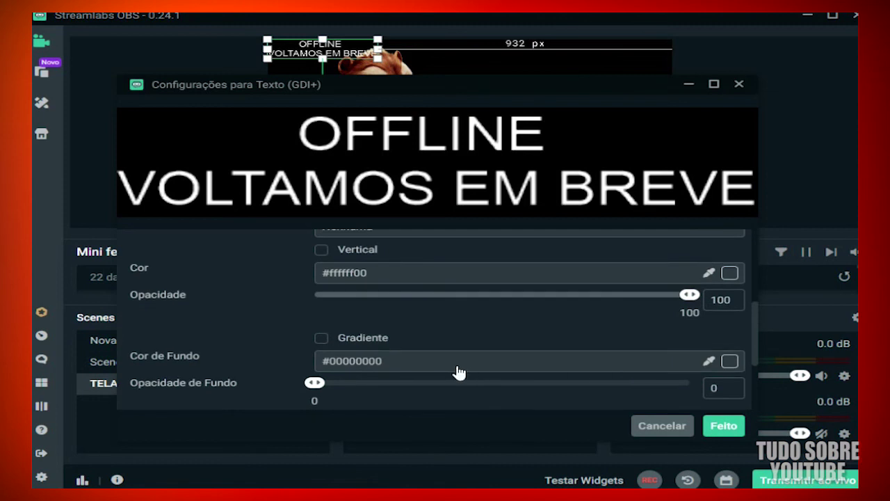
scroll(404, 344, up, 3)
scroll(415, 347, down, 5)
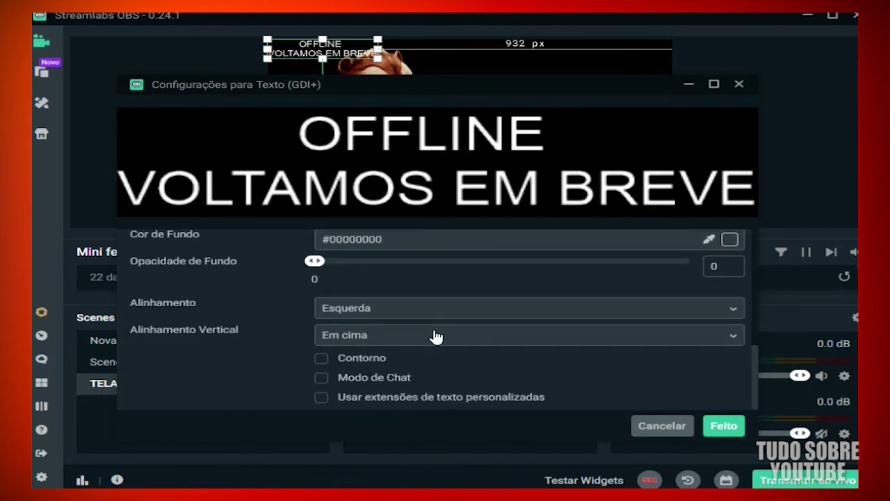
scroll(435, 343, up, 1)
scroll(439, 343, down, 1)
click(322, 366)
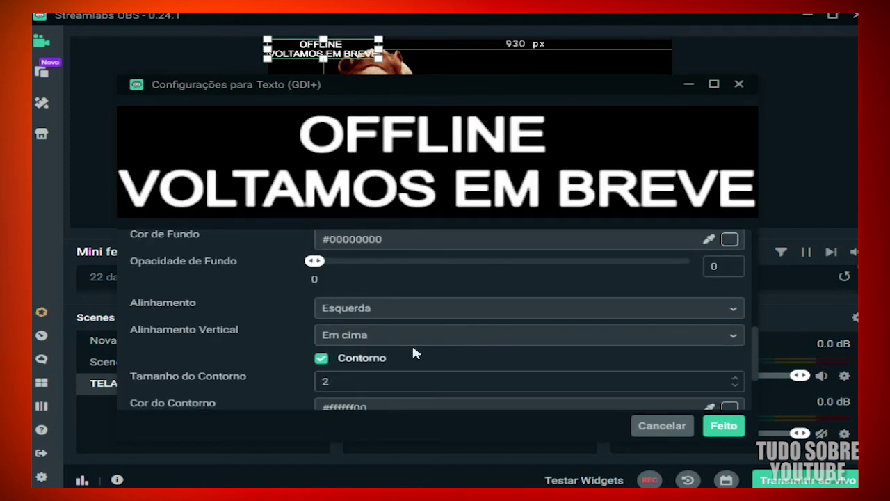
scroll(417, 351, down, 3)
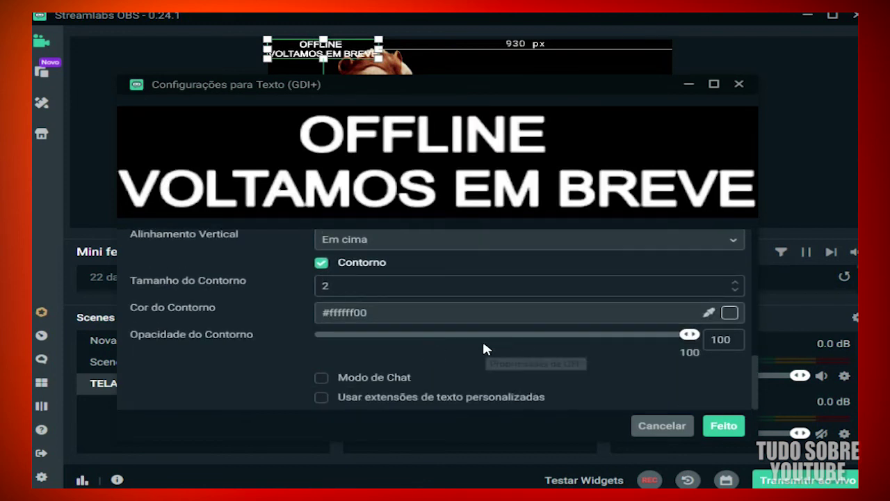
scroll(431, 344, up, 2)
scroll(427, 344, down, 2)
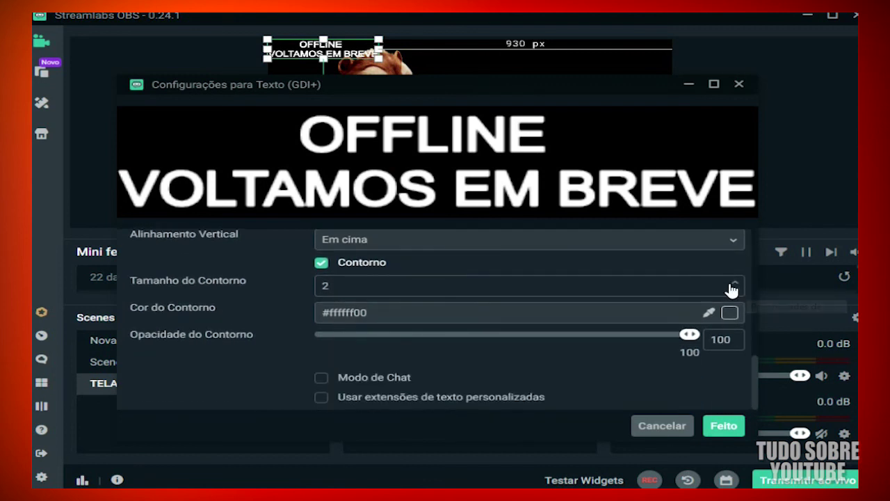
click(735, 283)
click(735, 283)
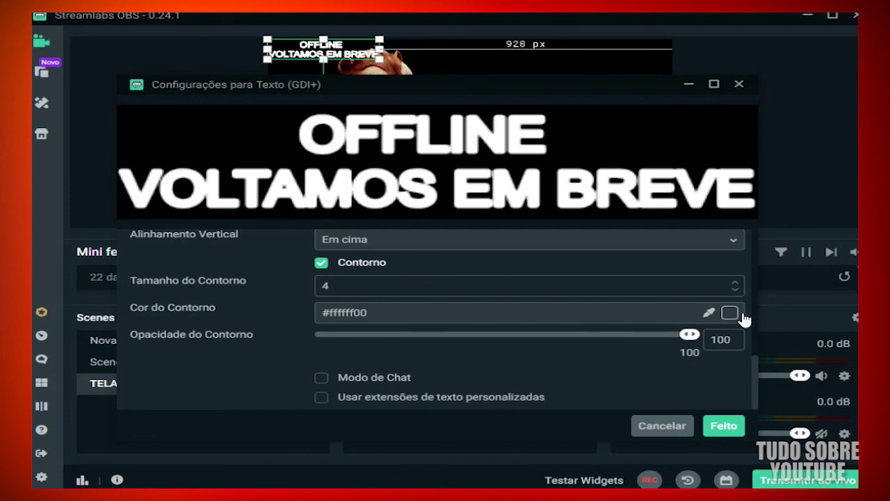
Change the text's Cor do Contorno to red and finish the source settings
click(730, 313)
drag(621, 348, 638, 335)
click(724, 426)
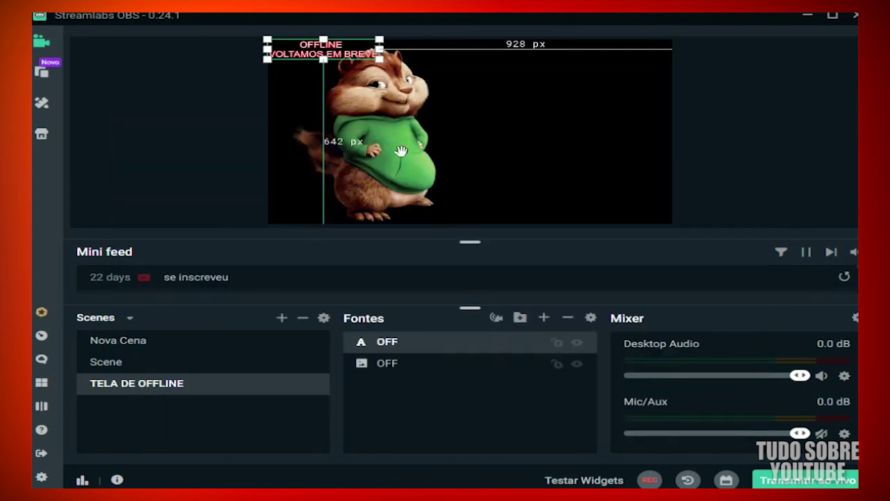
Enlarge the text, narrow it and place it beside the chipmunk, about 579 px from the canvas's left edge and 233 px from its top
drag(379, 60, 541, 89)
drag(427, 82, 550, 144)
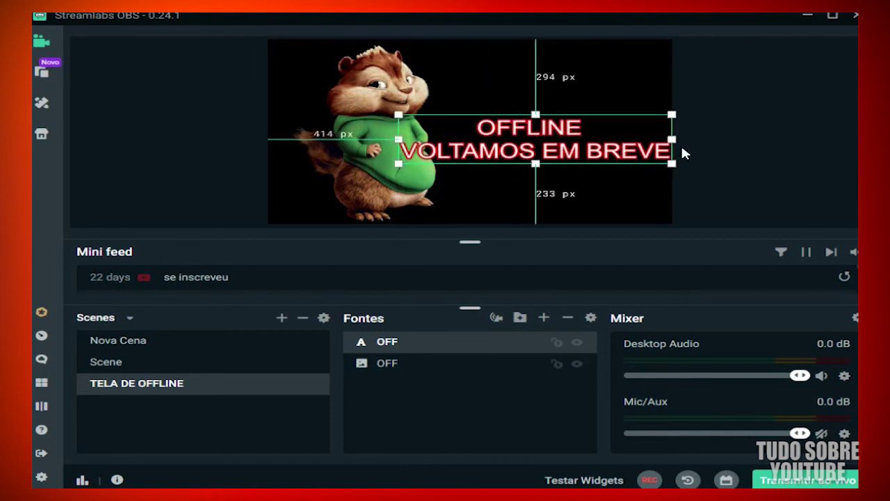
drag(672, 141, 617, 141)
drag(550, 149, 591, 135)
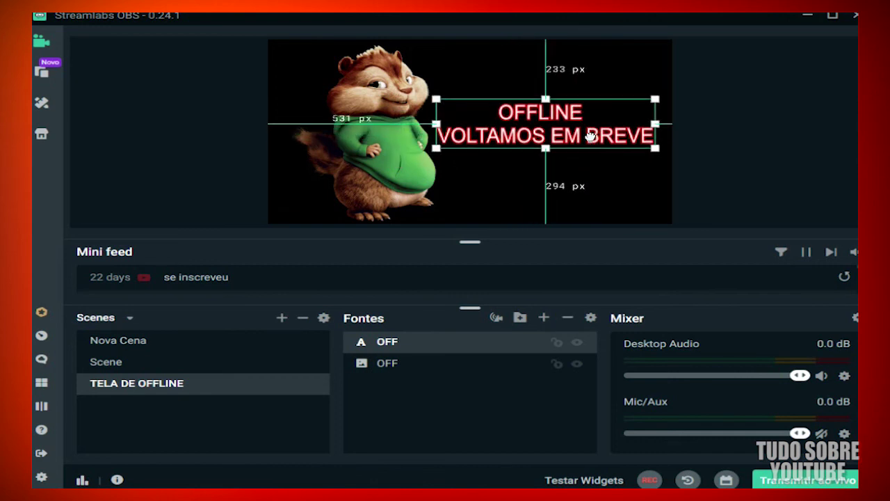
drag(433, 124, 453, 99)
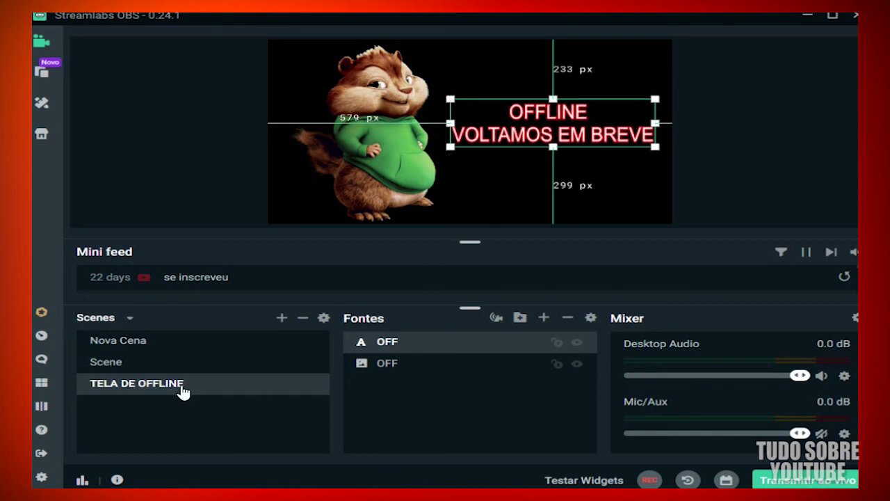
Switch back and forth between the Nova Cena and TELA DE OFFLINE scenes to compare them, ending on Nova Cena
click(132, 348)
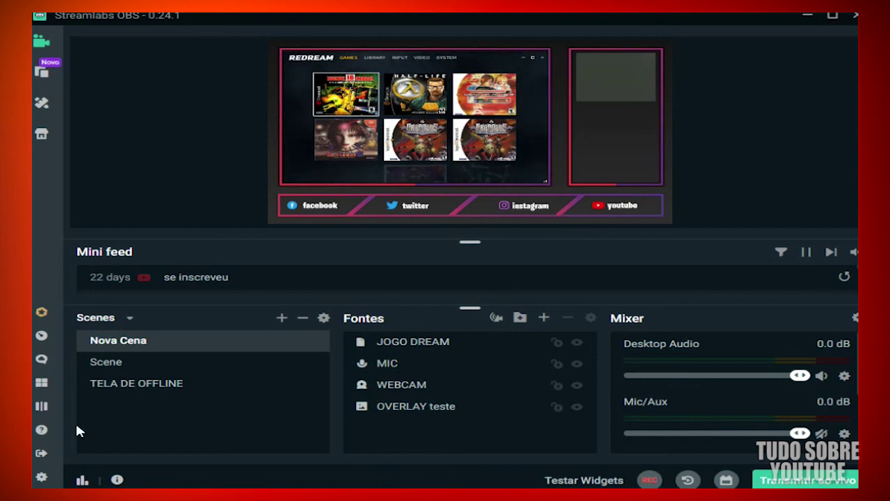
click(146, 387)
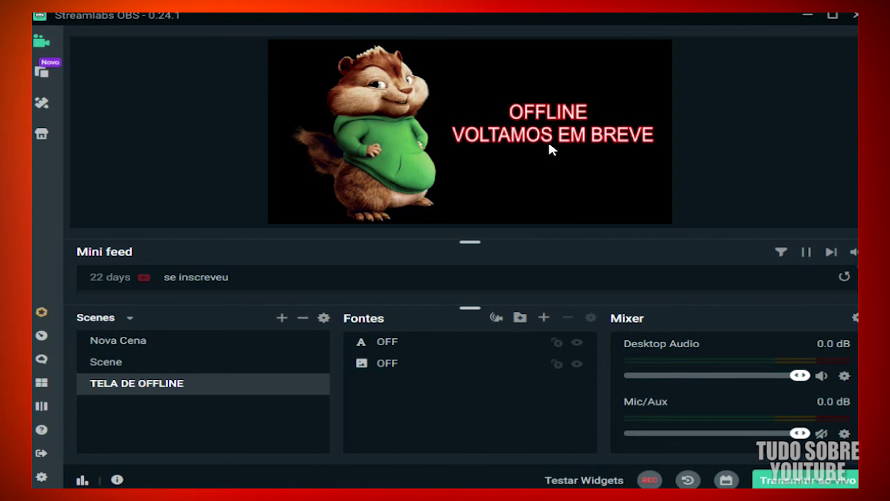
click(118, 342)
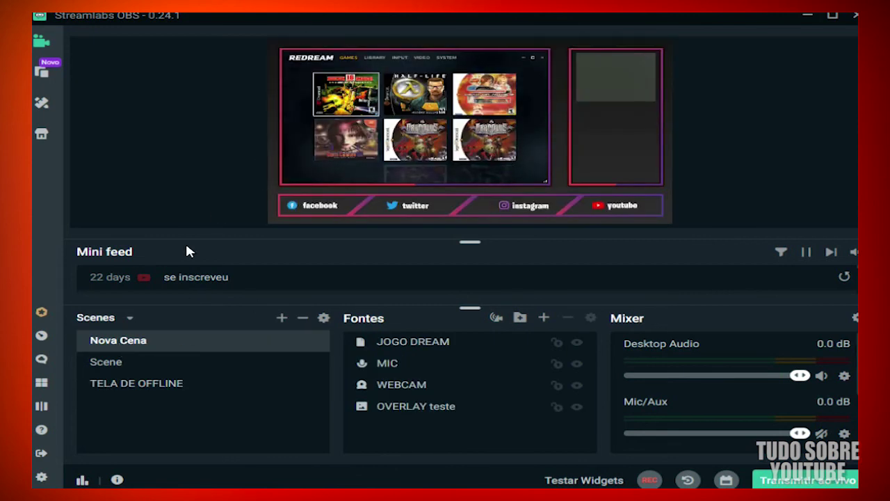
click(138, 382)
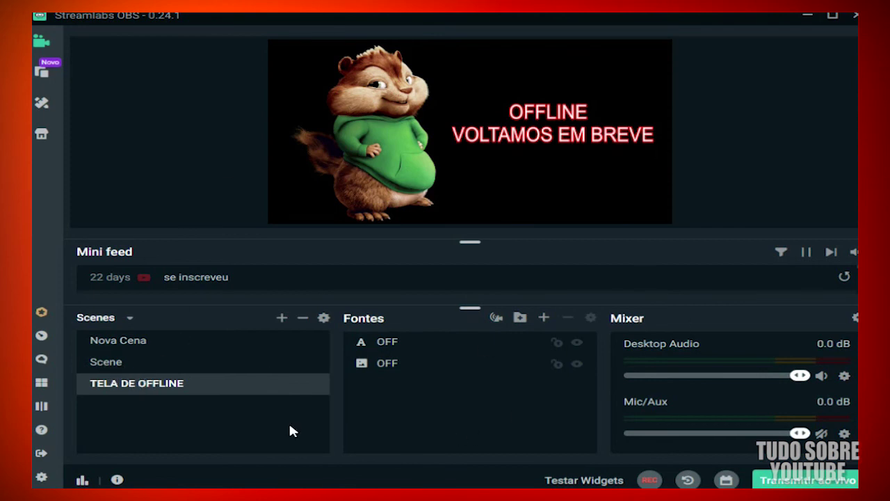
click(144, 343)
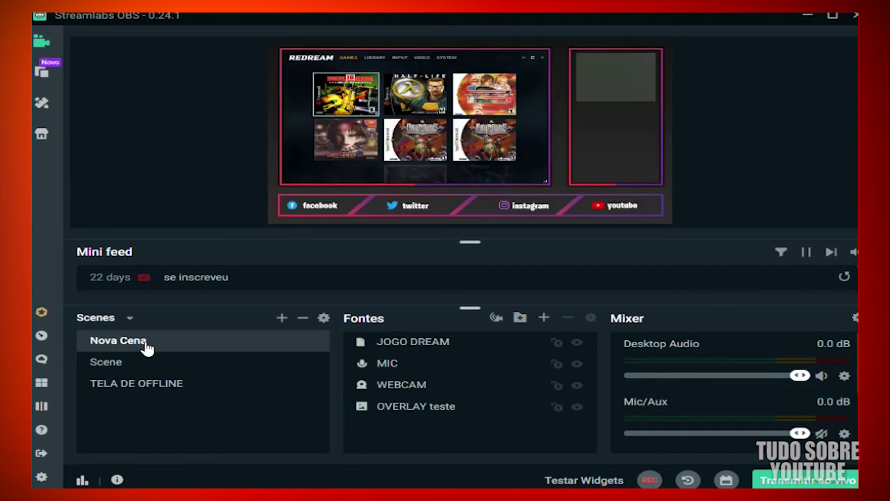